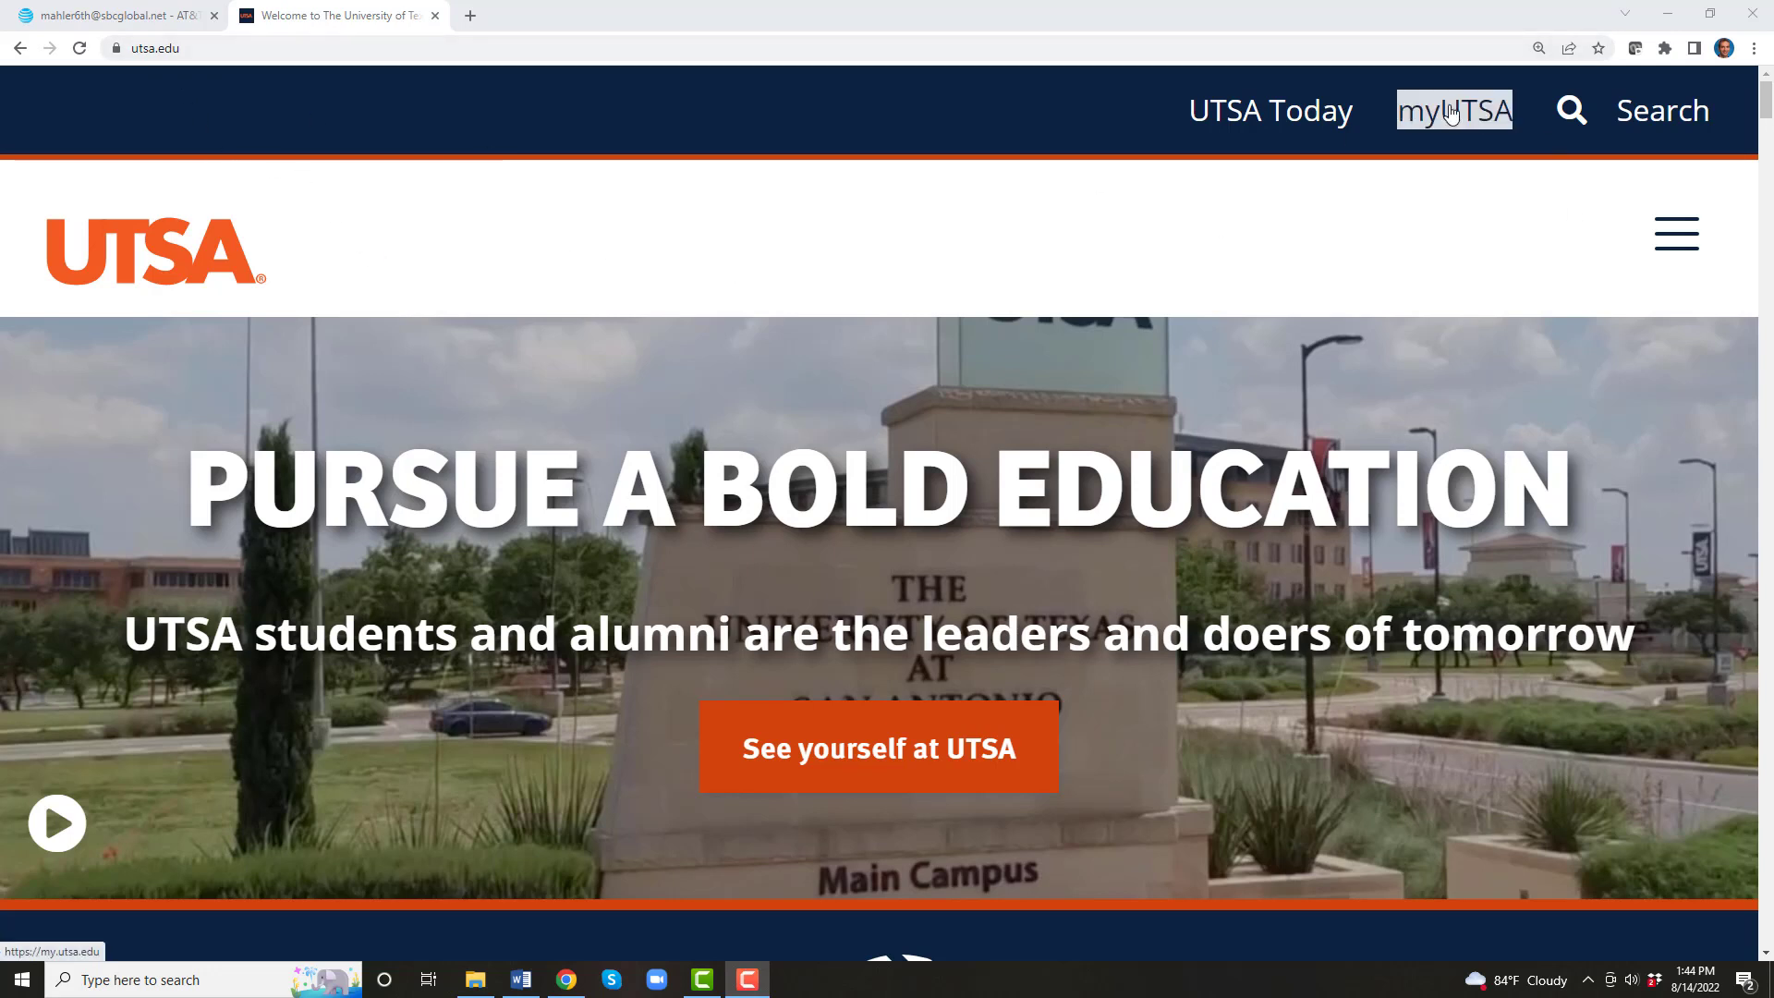
Step: Go from myUTSA's Library Resources to the UTSA Libraries home page
left_click(1451, 110)
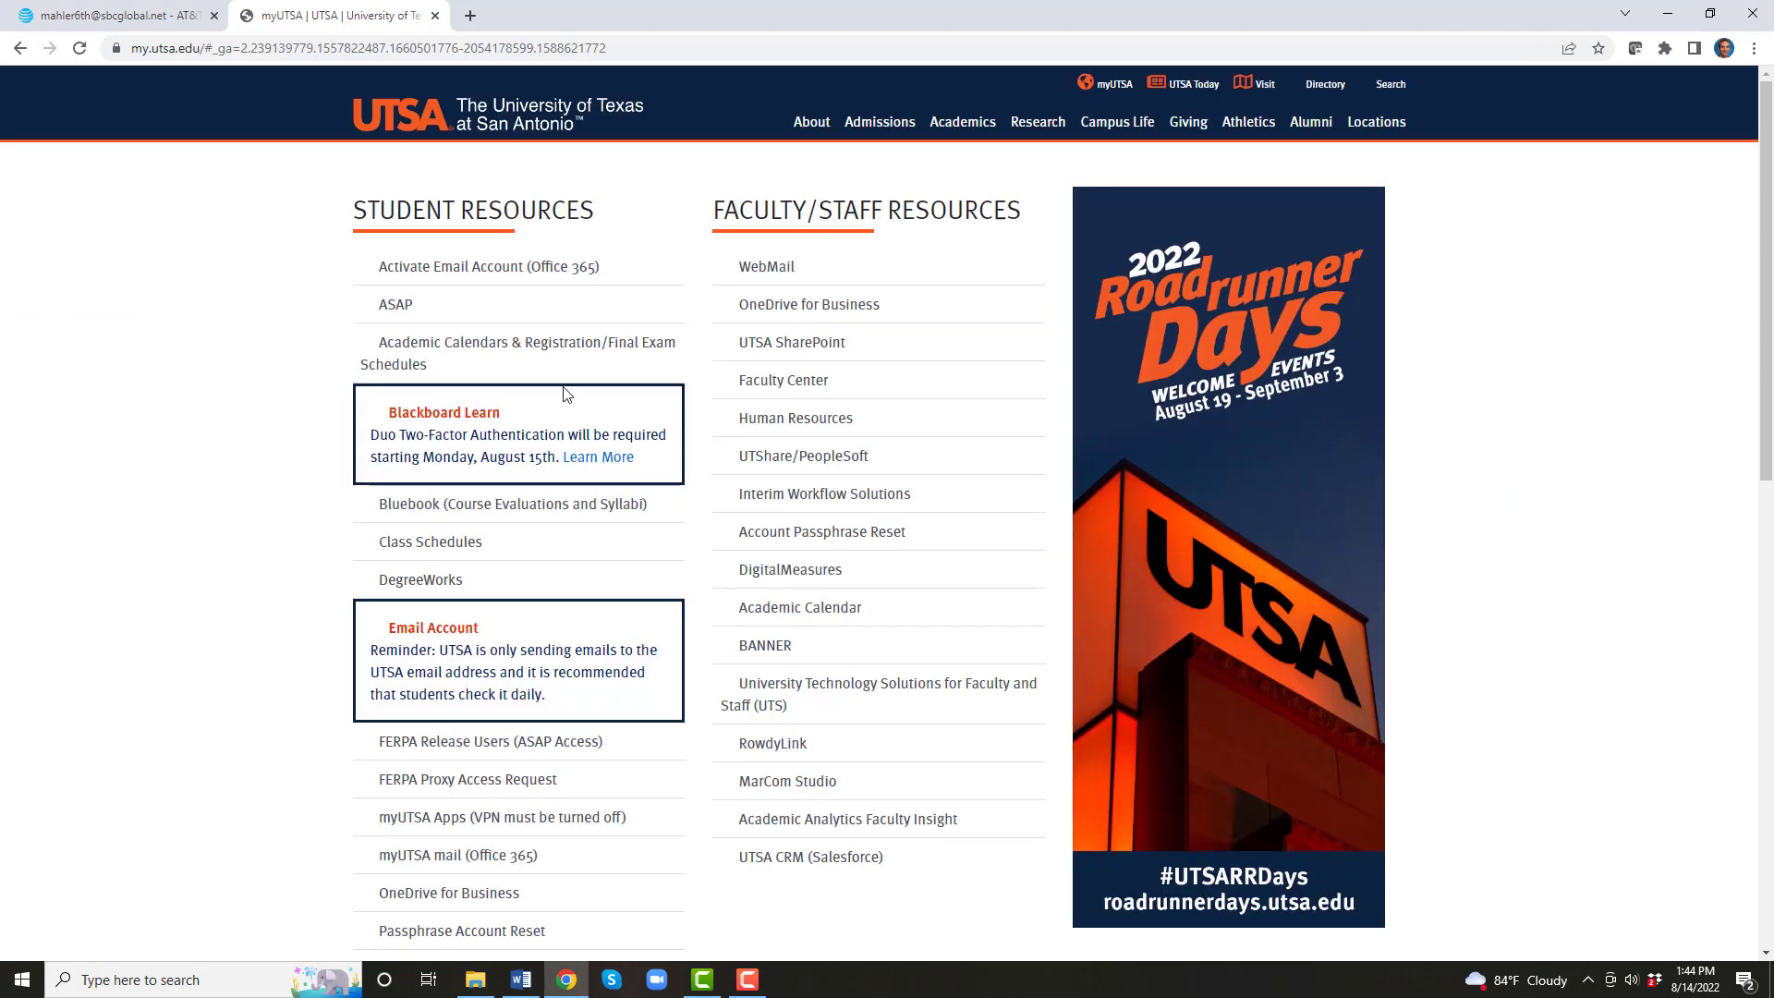
scroll(296, 614, "down", 10)
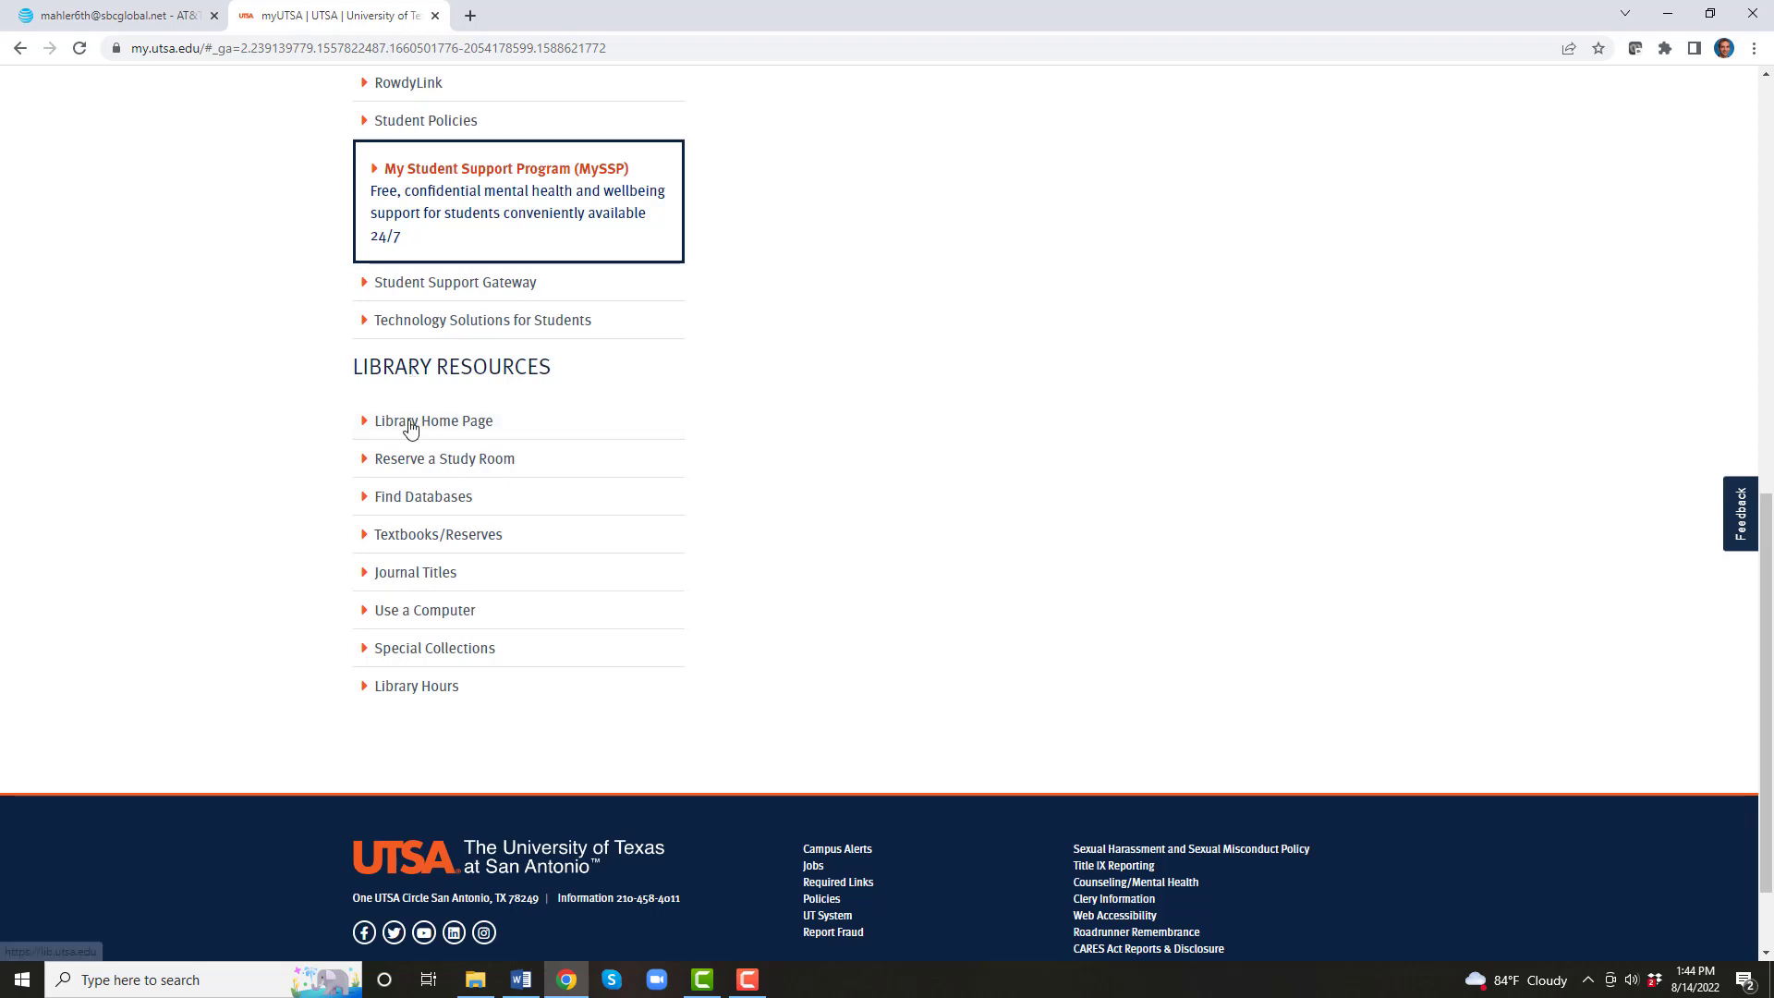
left_click(410, 431)
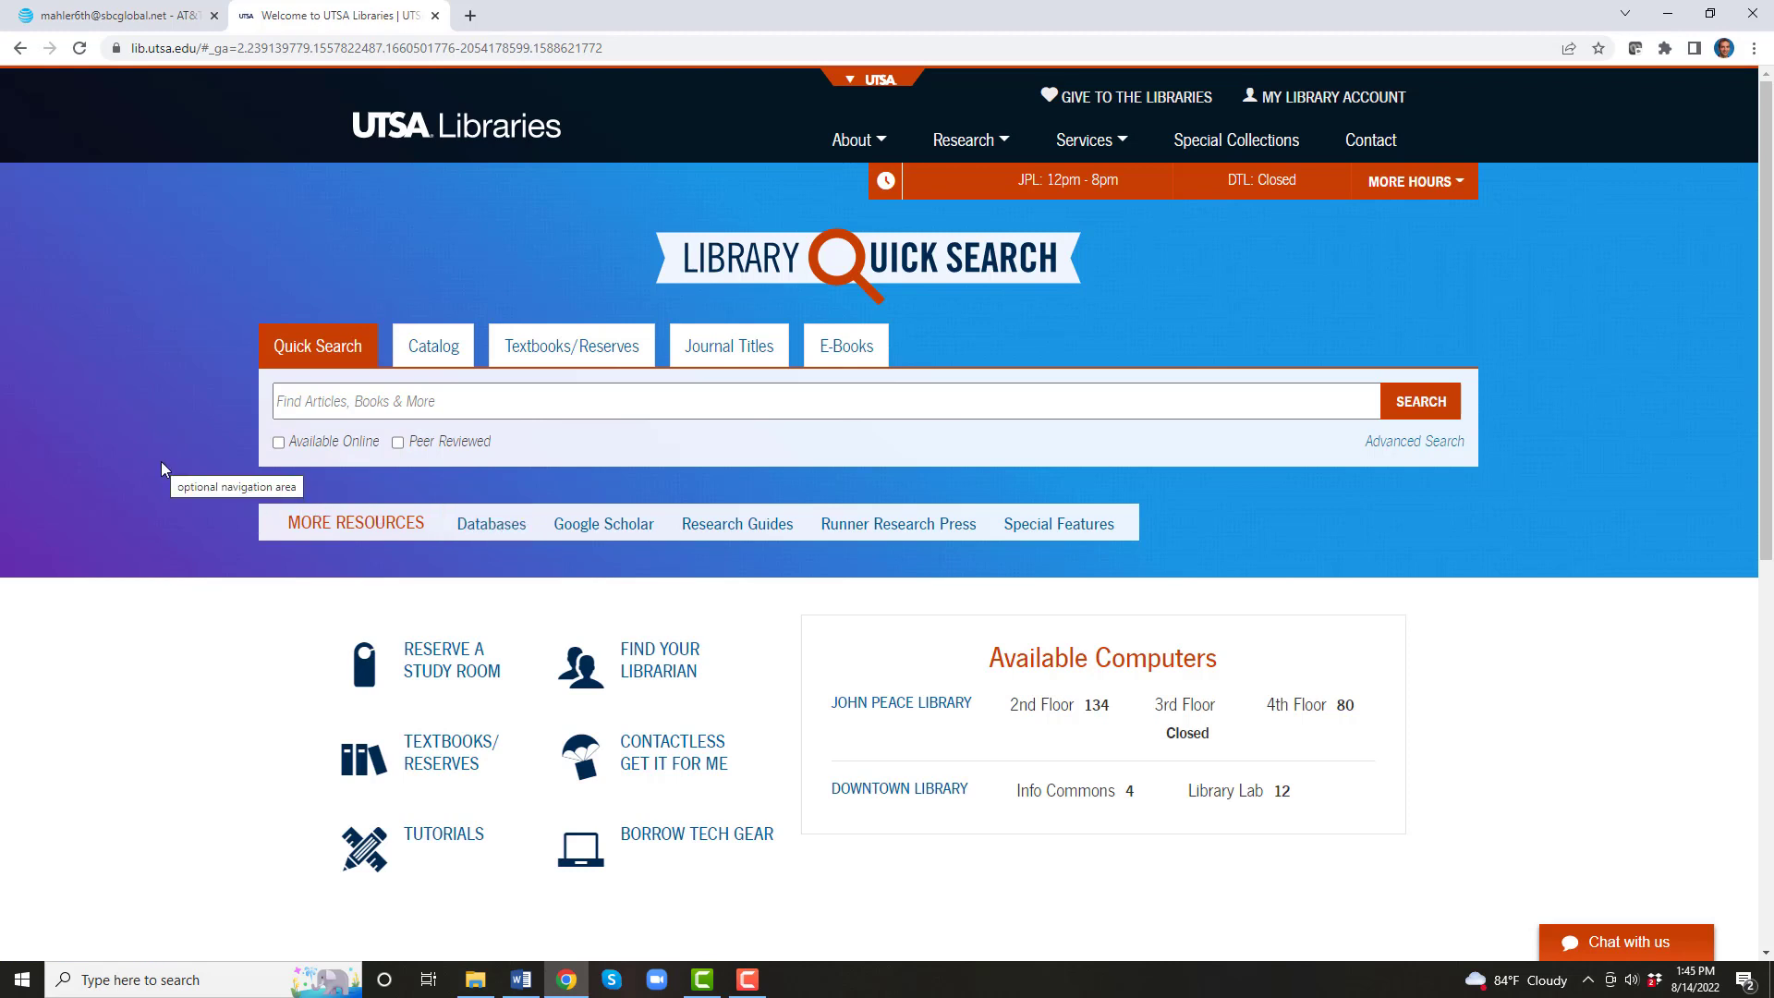
Step: Open the library's A-Z Databases list filtered to titles starting with C, showing Capital IQ
left_click(470, 524)
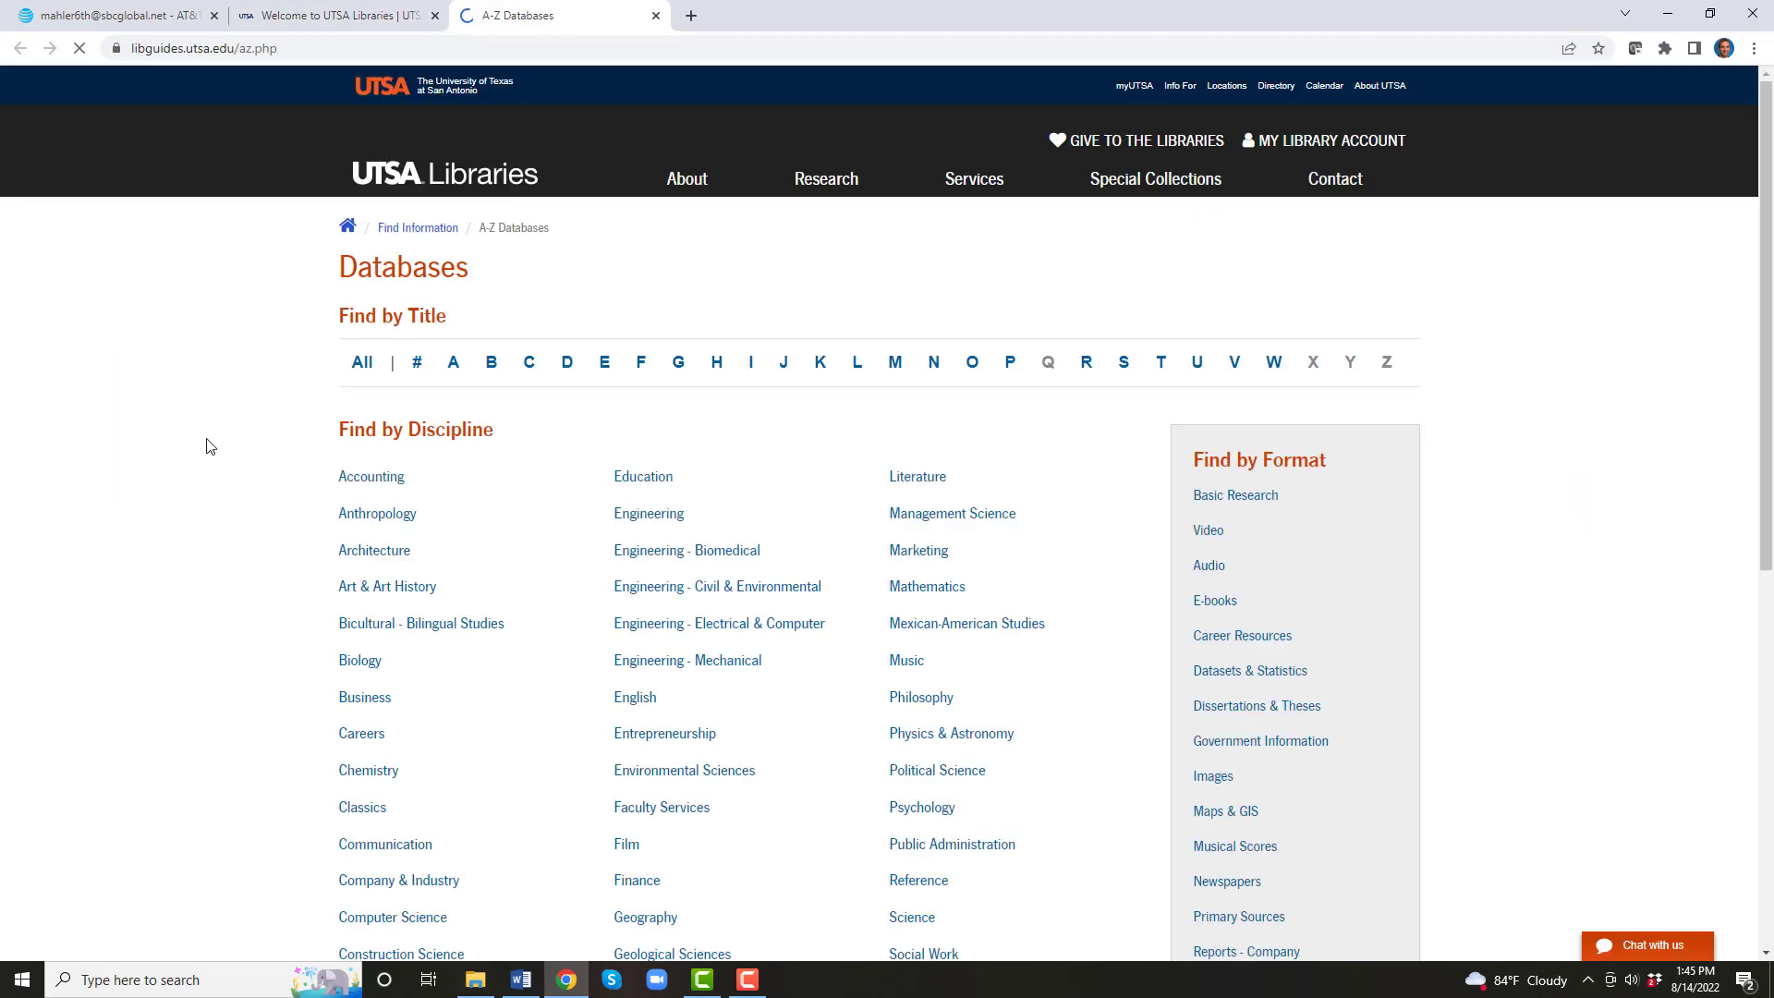
left_click(529, 368)
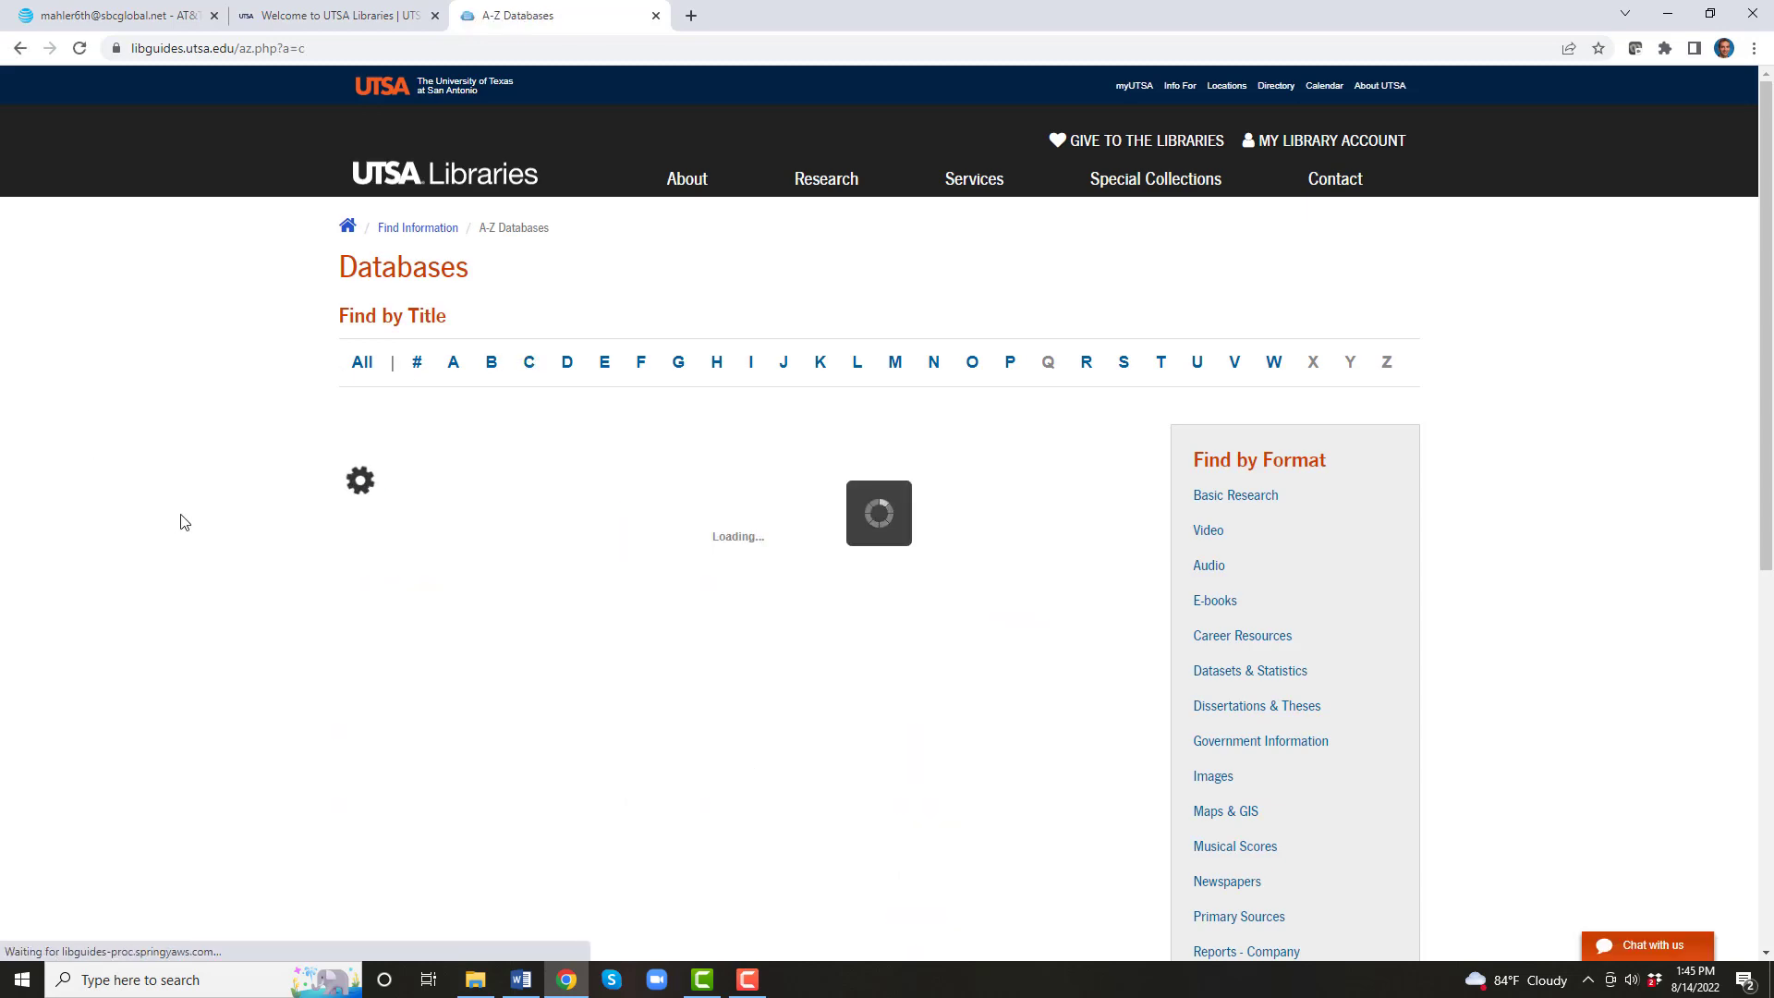
scroll(246, 536, "down", 6)
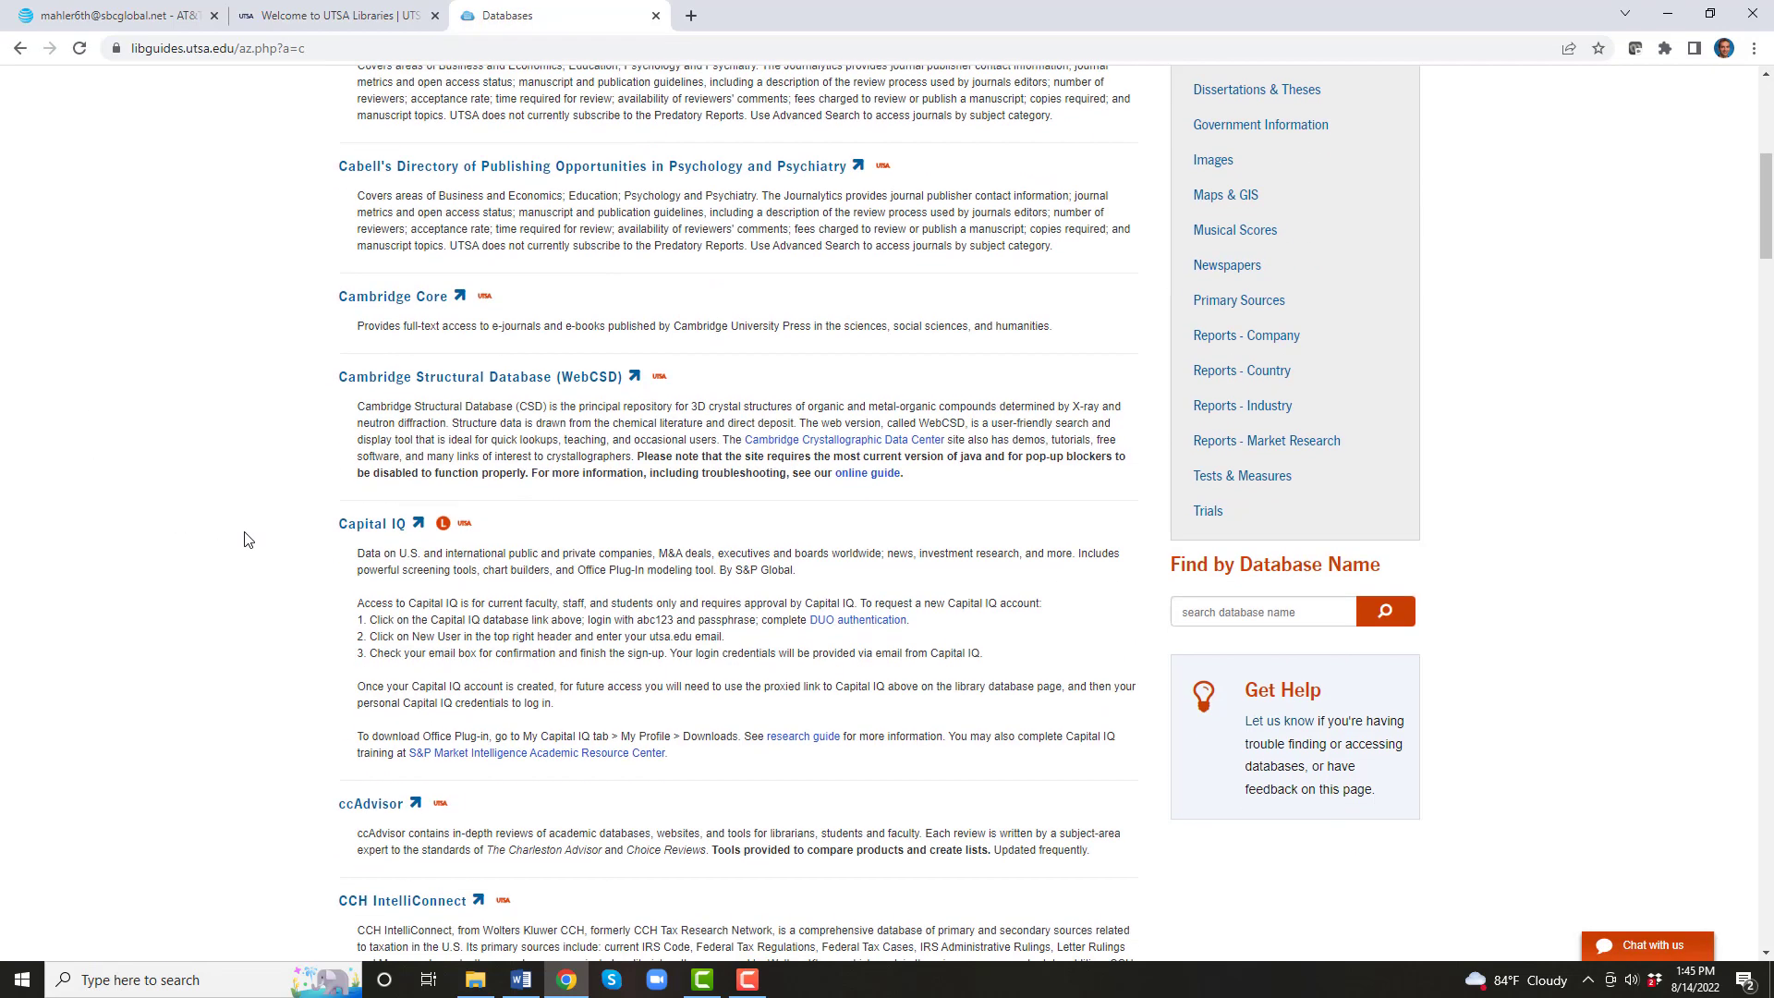
Step: Open Capital IQ and pass UTSA login, verifying by phone call instead of Duo push
left_click(371, 522)
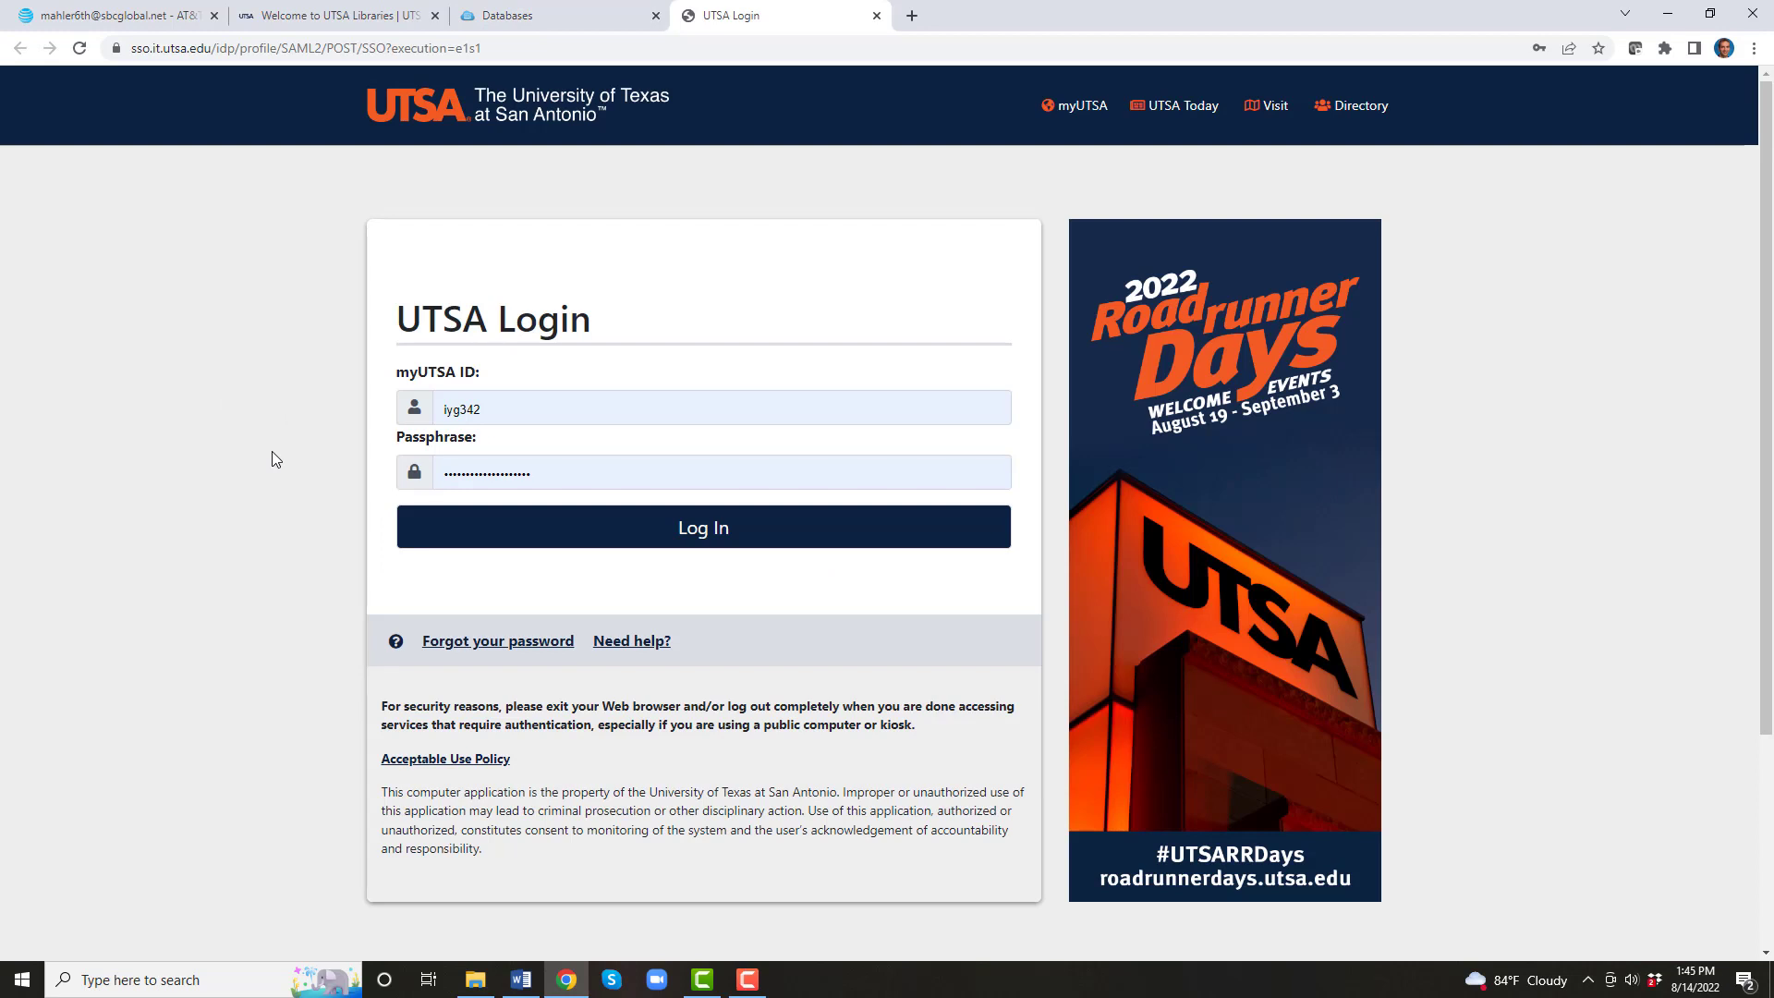
left_click(497, 539)
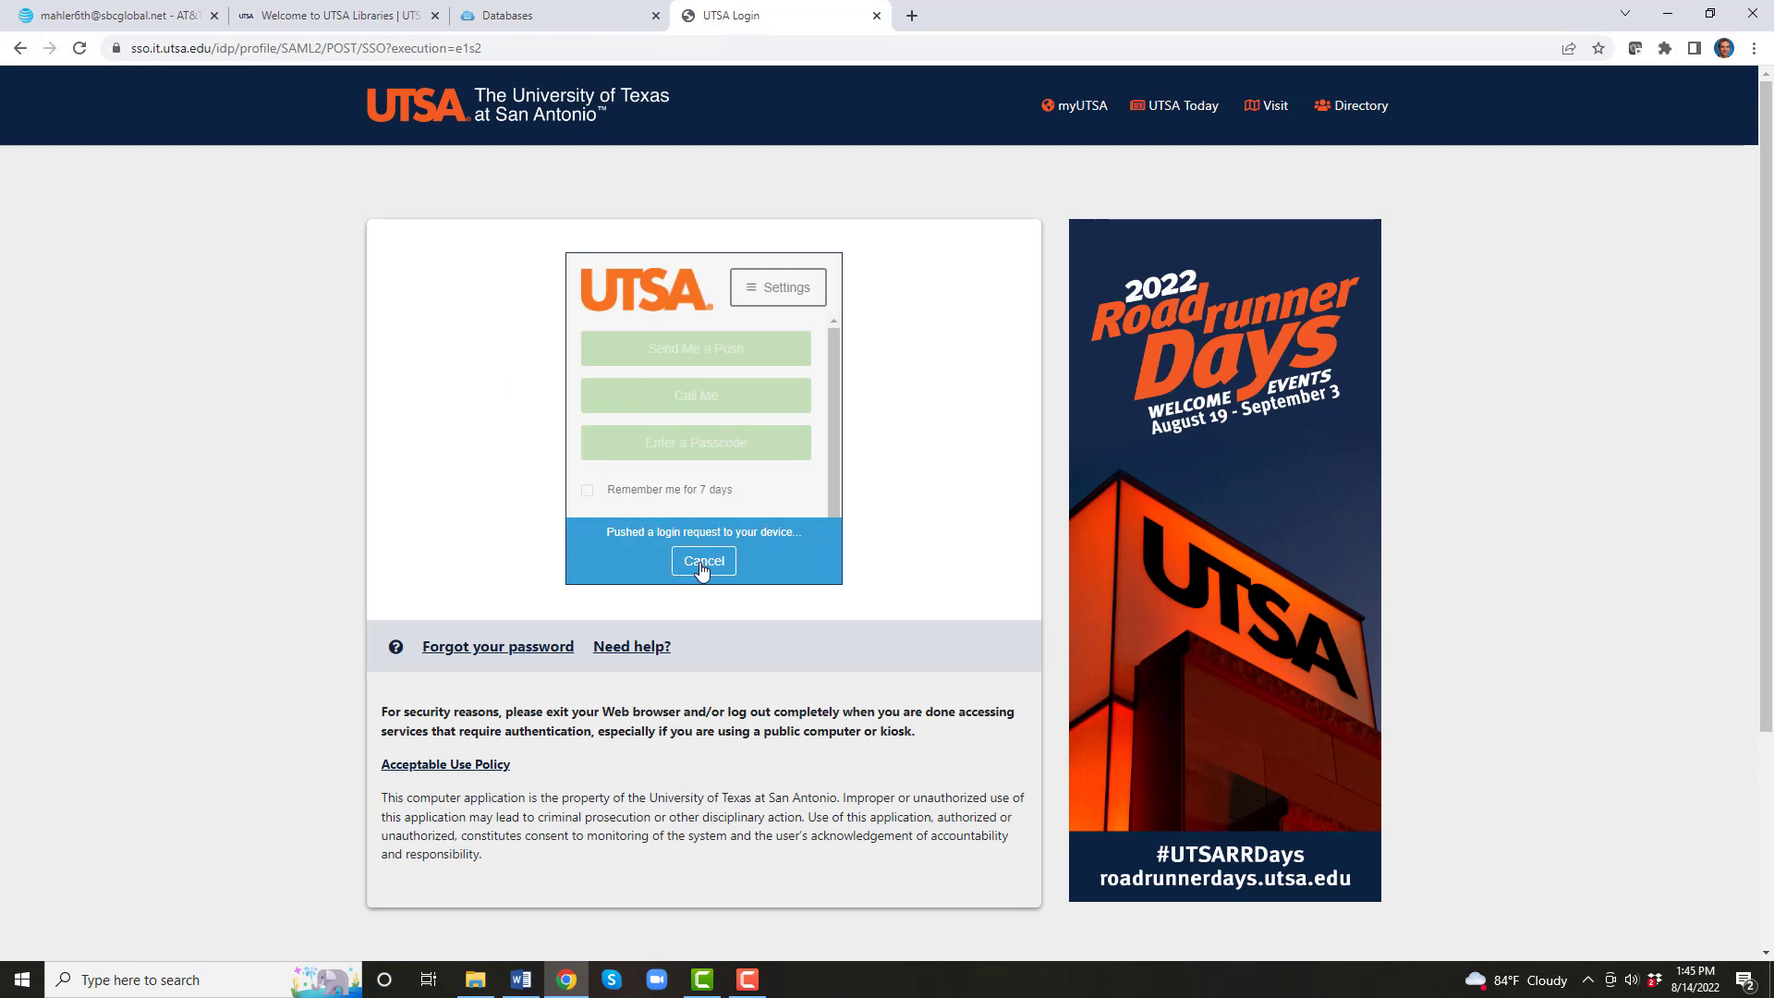
left_click(702, 565)
left_click(662, 408)
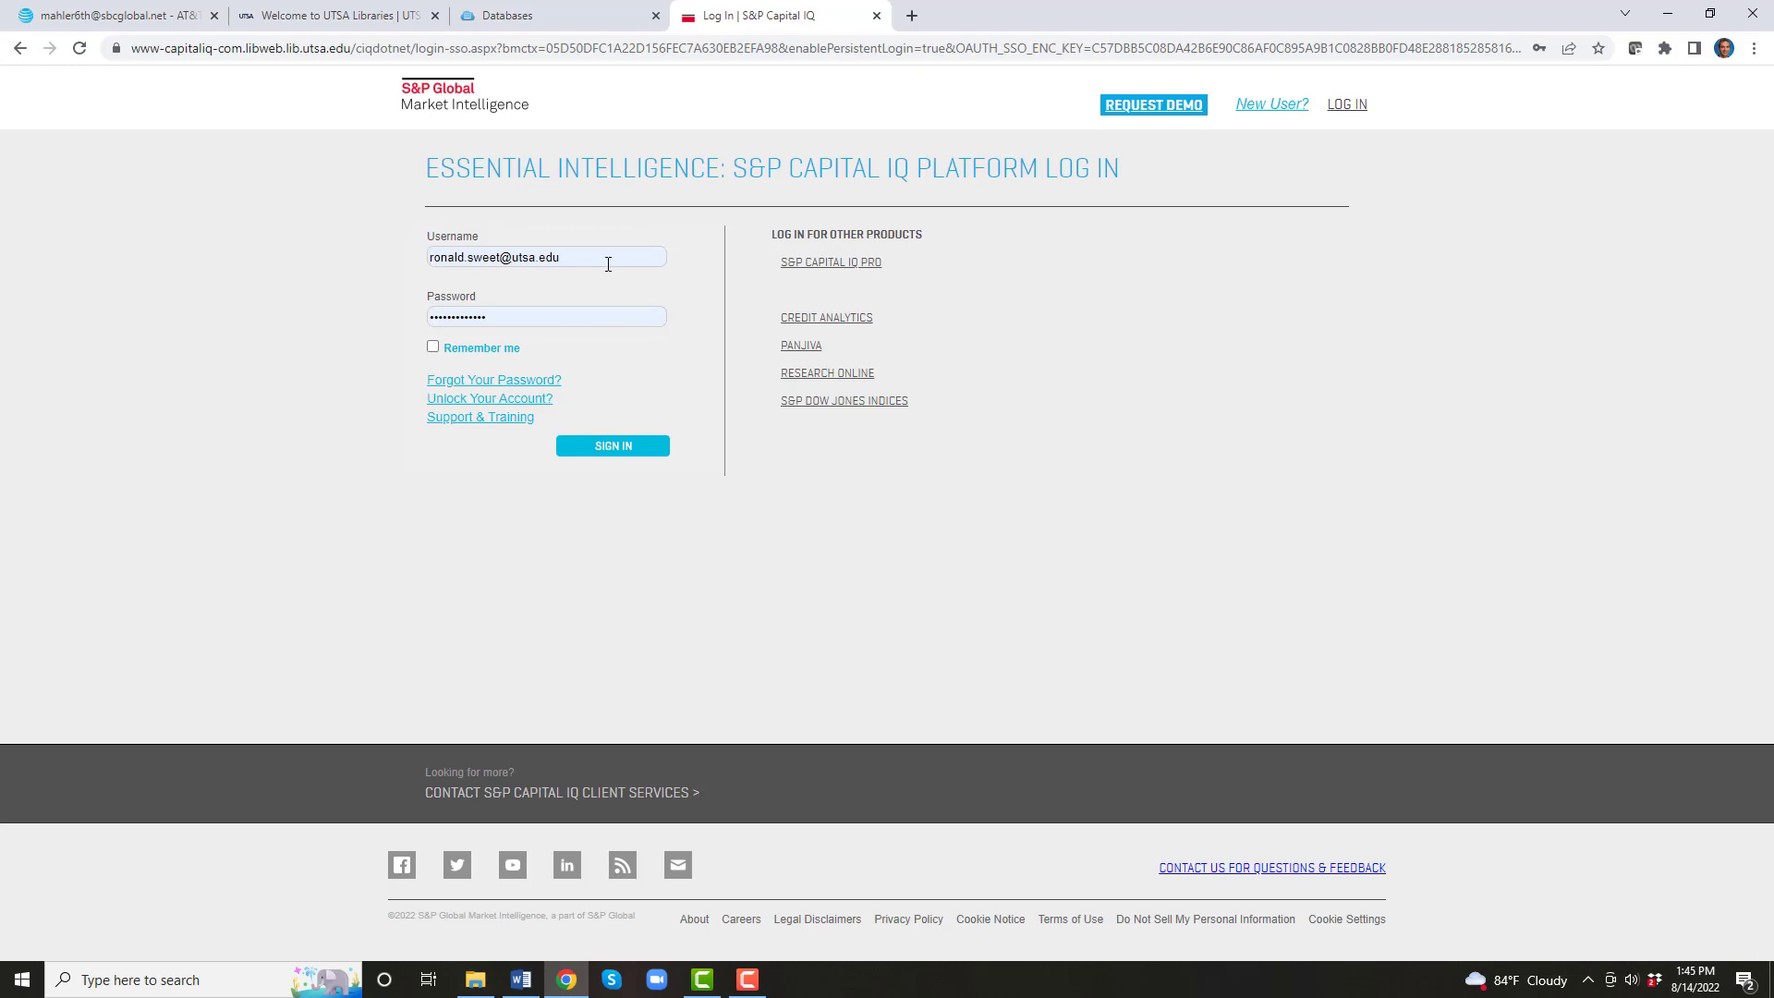
Step: Sign in to S&P Capital IQ using the saved Chrome login to reach the Dashboard
left_click(429, 256)
left_click(526, 273)
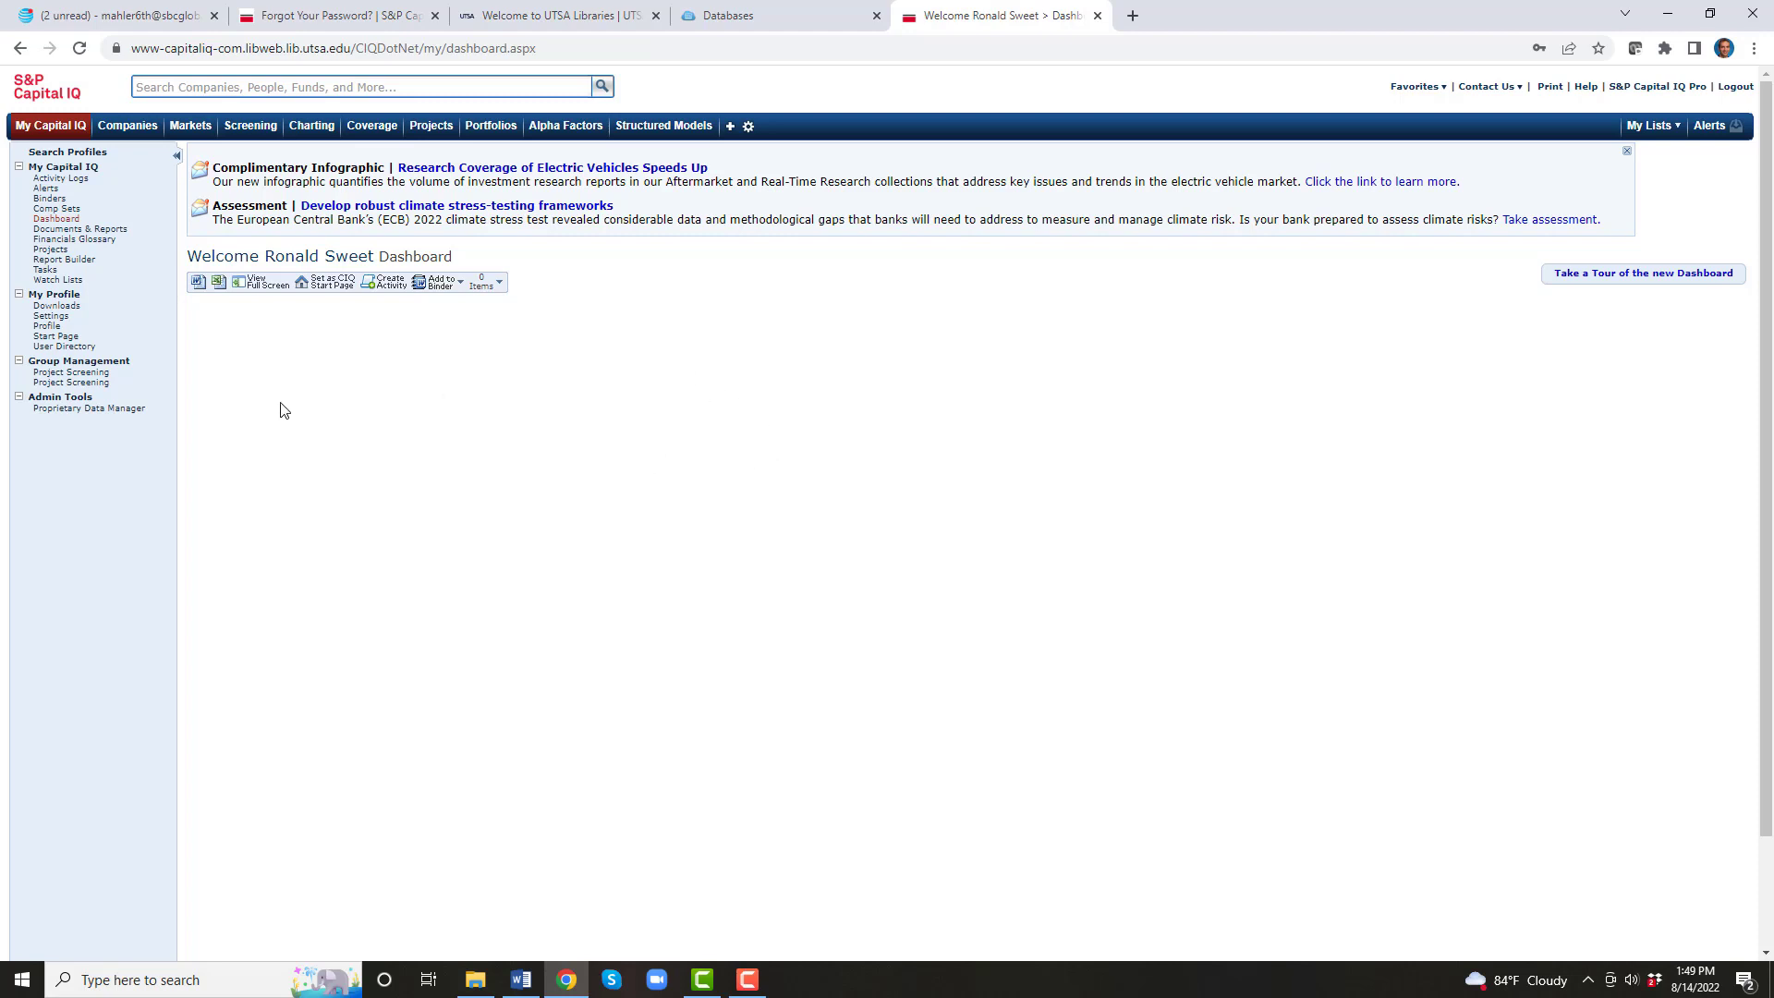
Step: Download the Office Plug-in (New Installer, v9.49) from the Capital IQ Downloads page
left_click(44, 306)
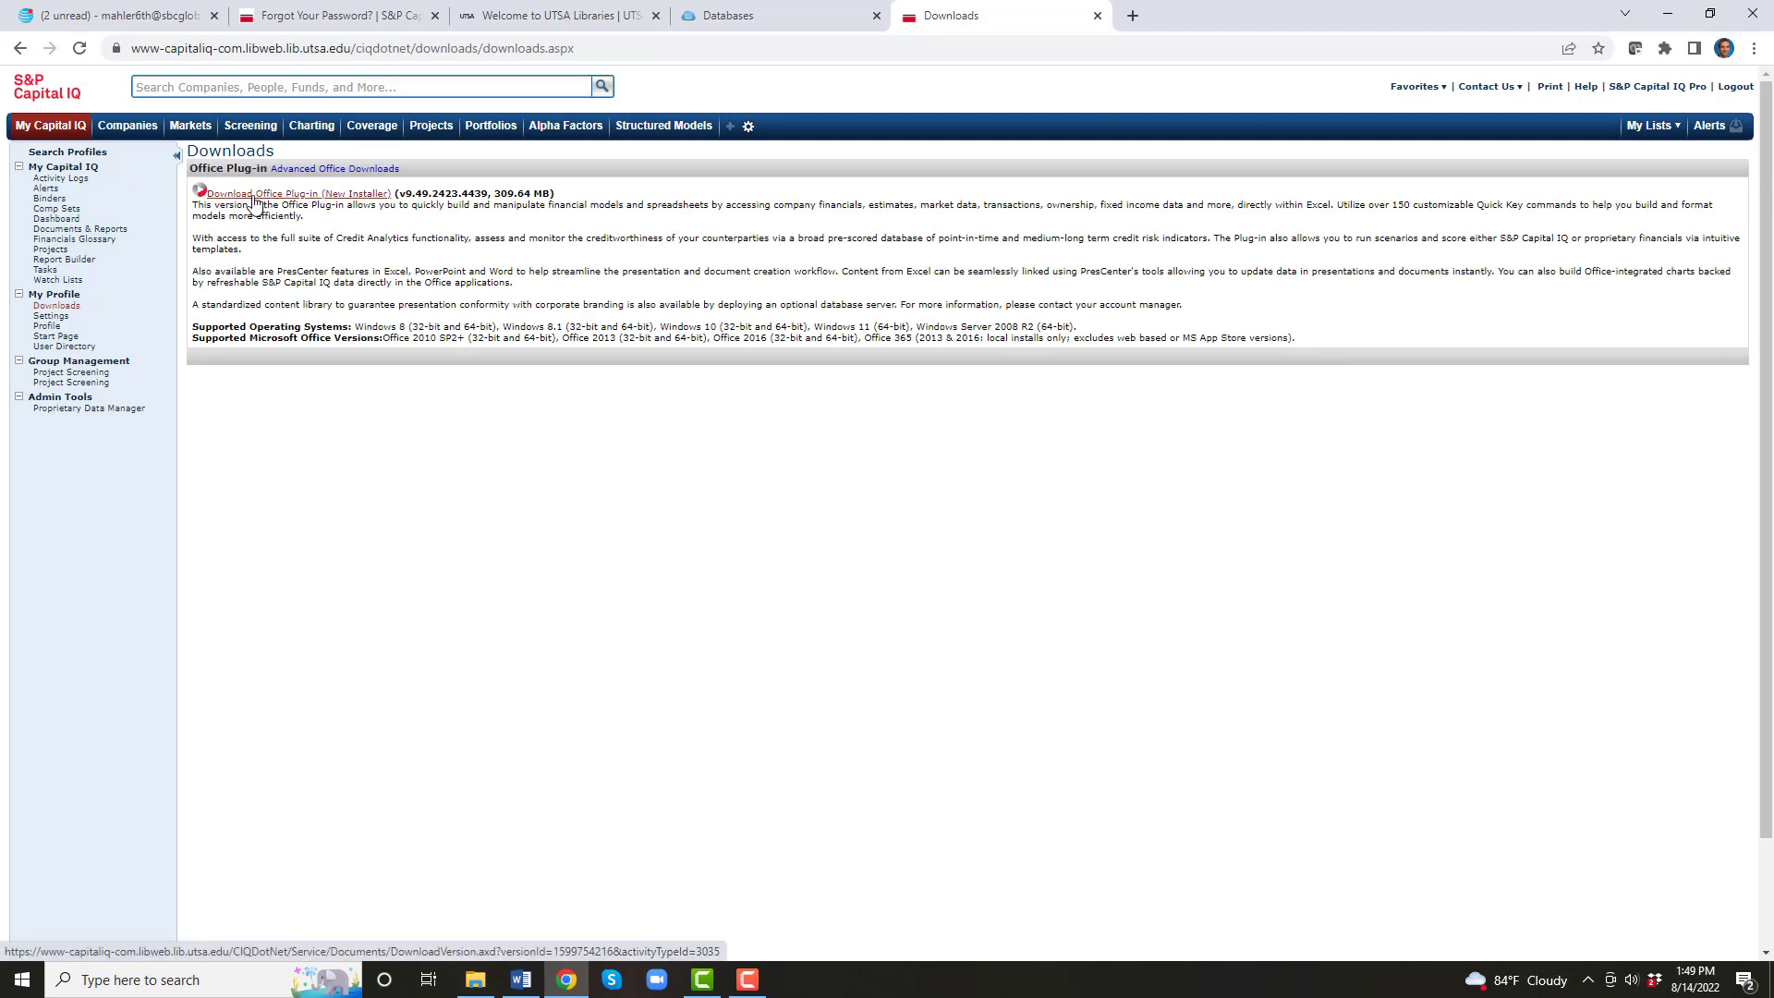
left_click(257, 196)
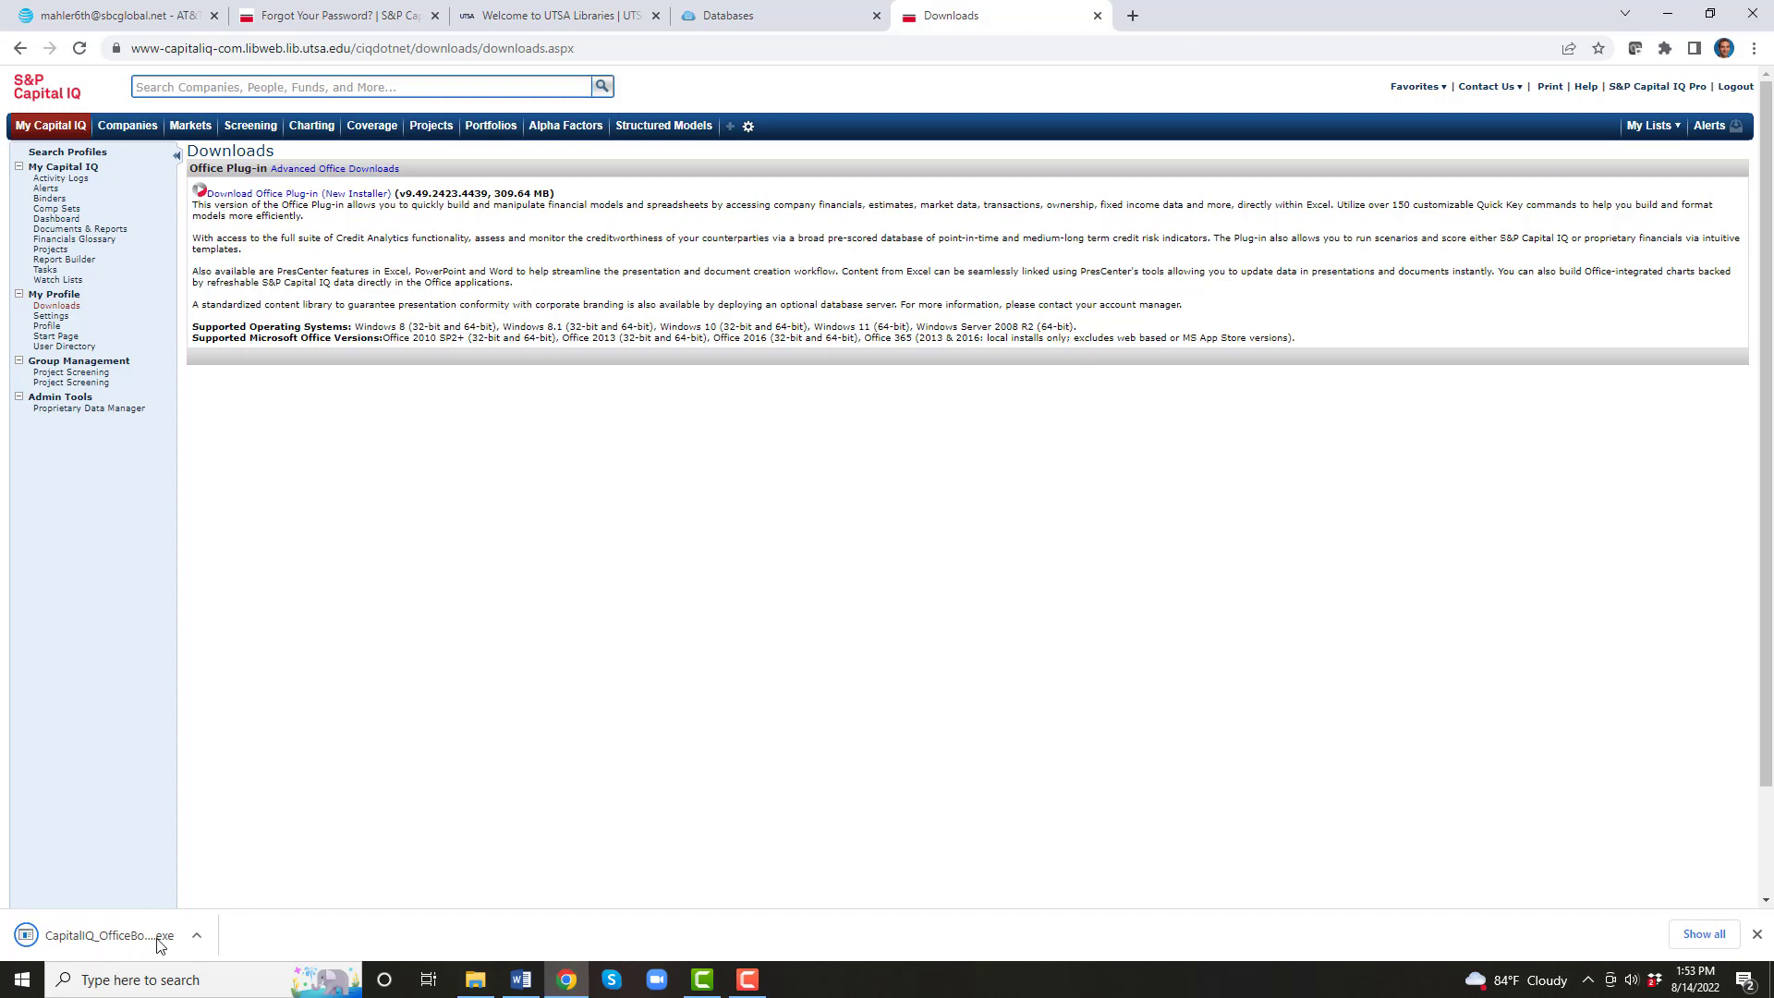
Step: Run the Office Plug-in setup, accept the license, and install with default options
left_click(98, 939)
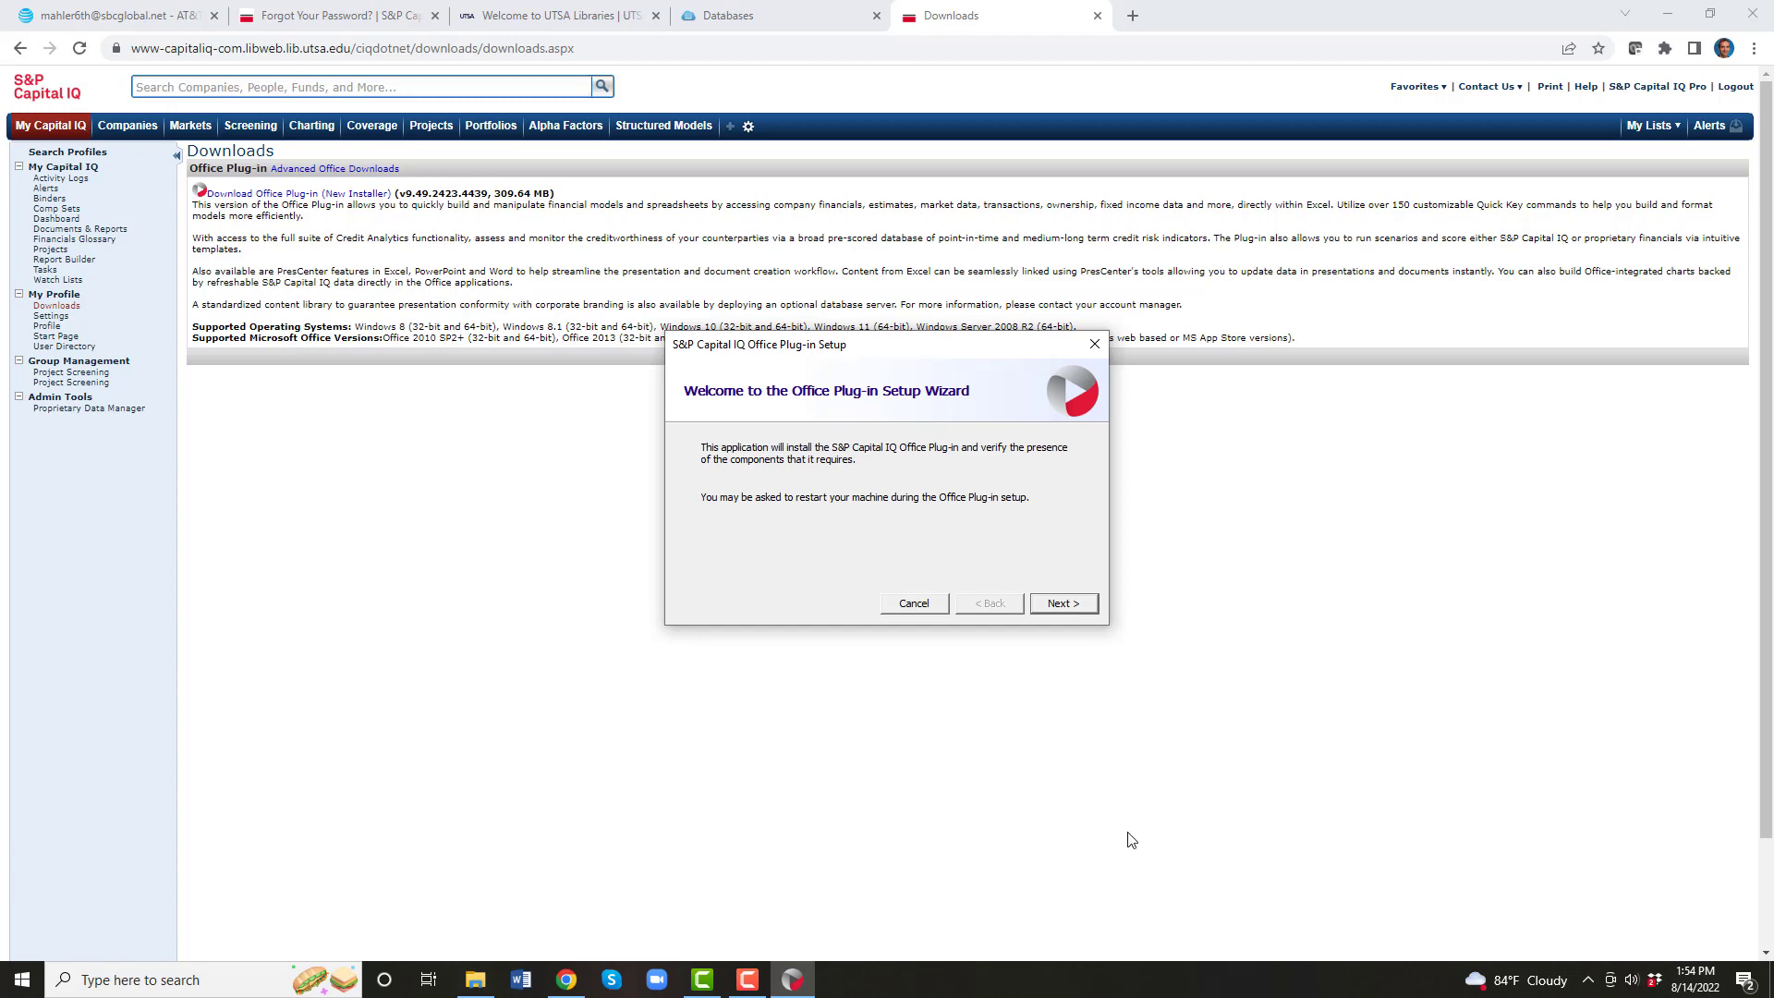
left_click(1062, 603)
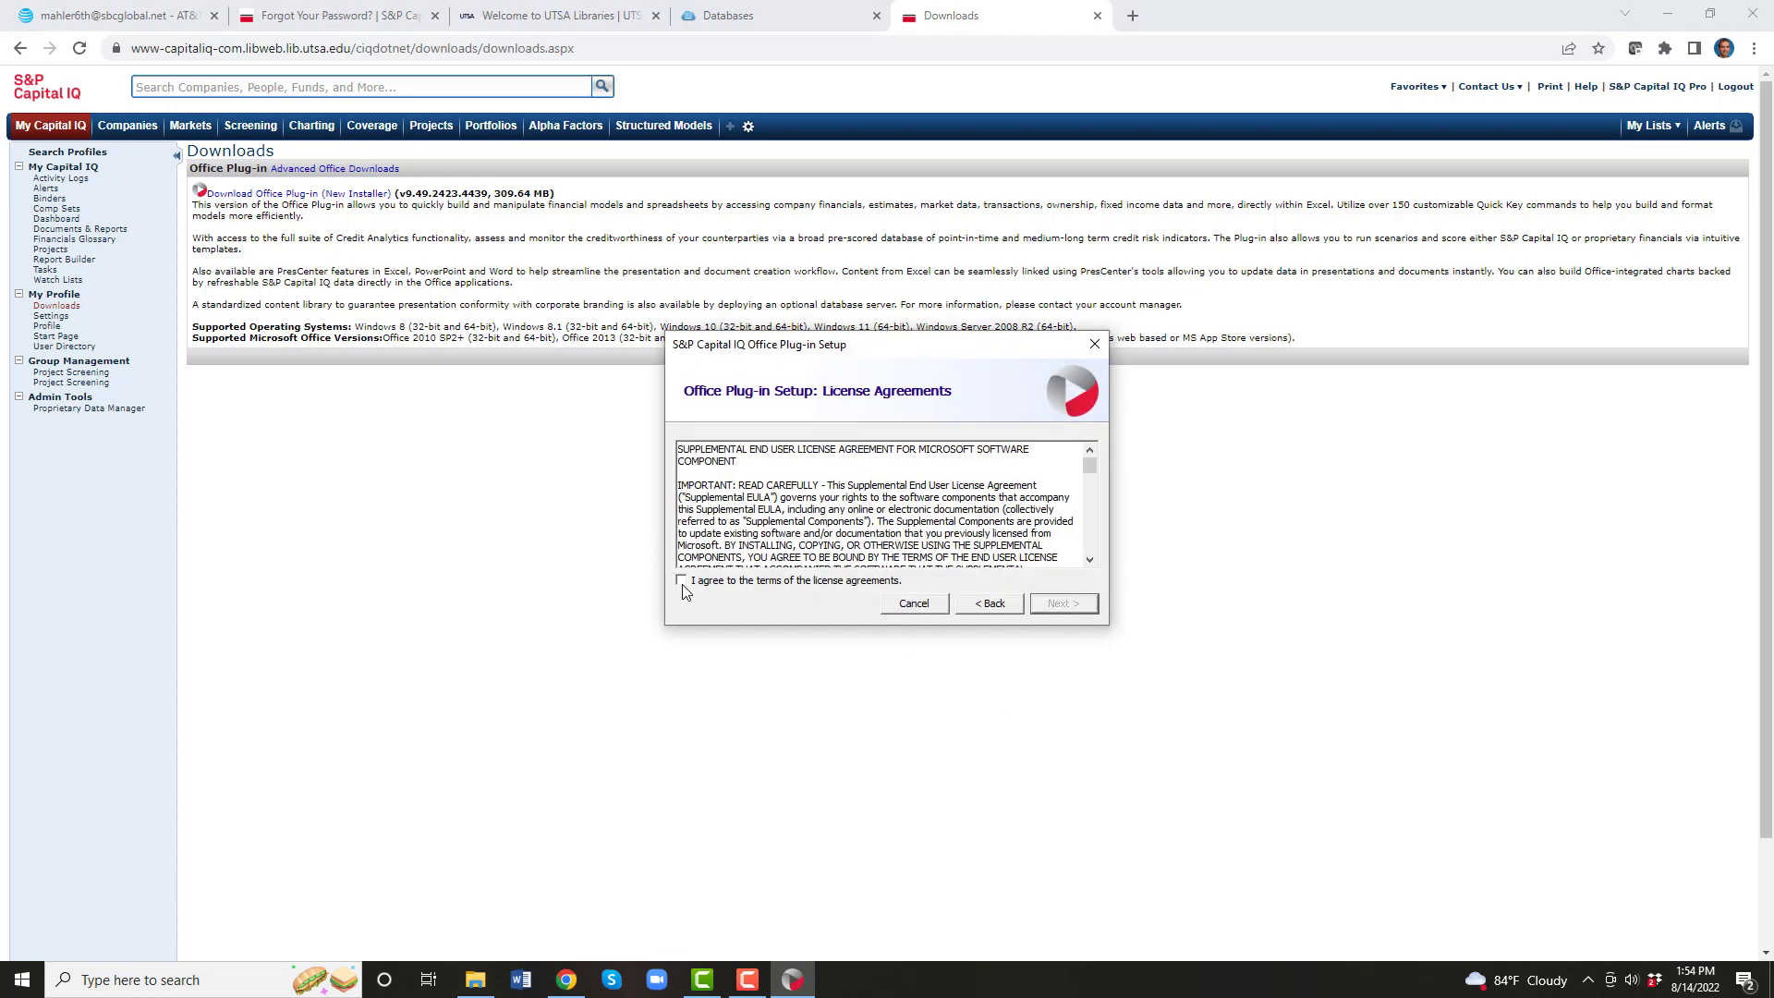
left_click(682, 581)
left_click(1063, 606)
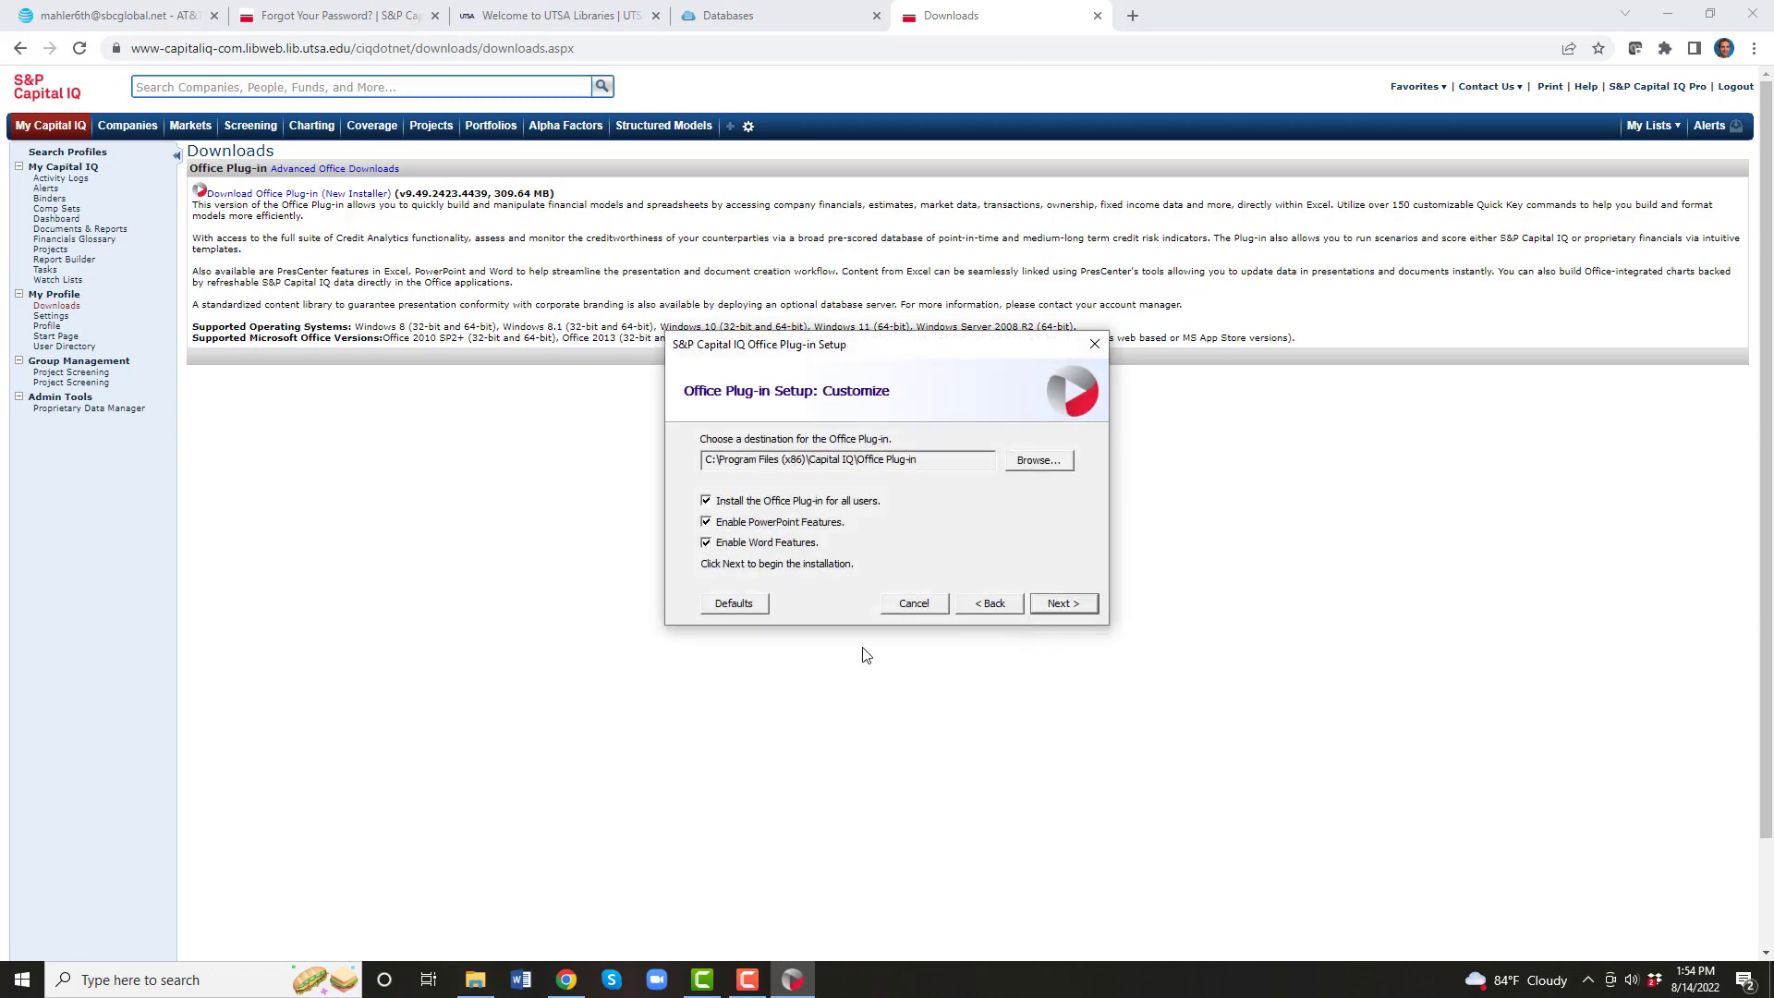
left_click(1064, 606)
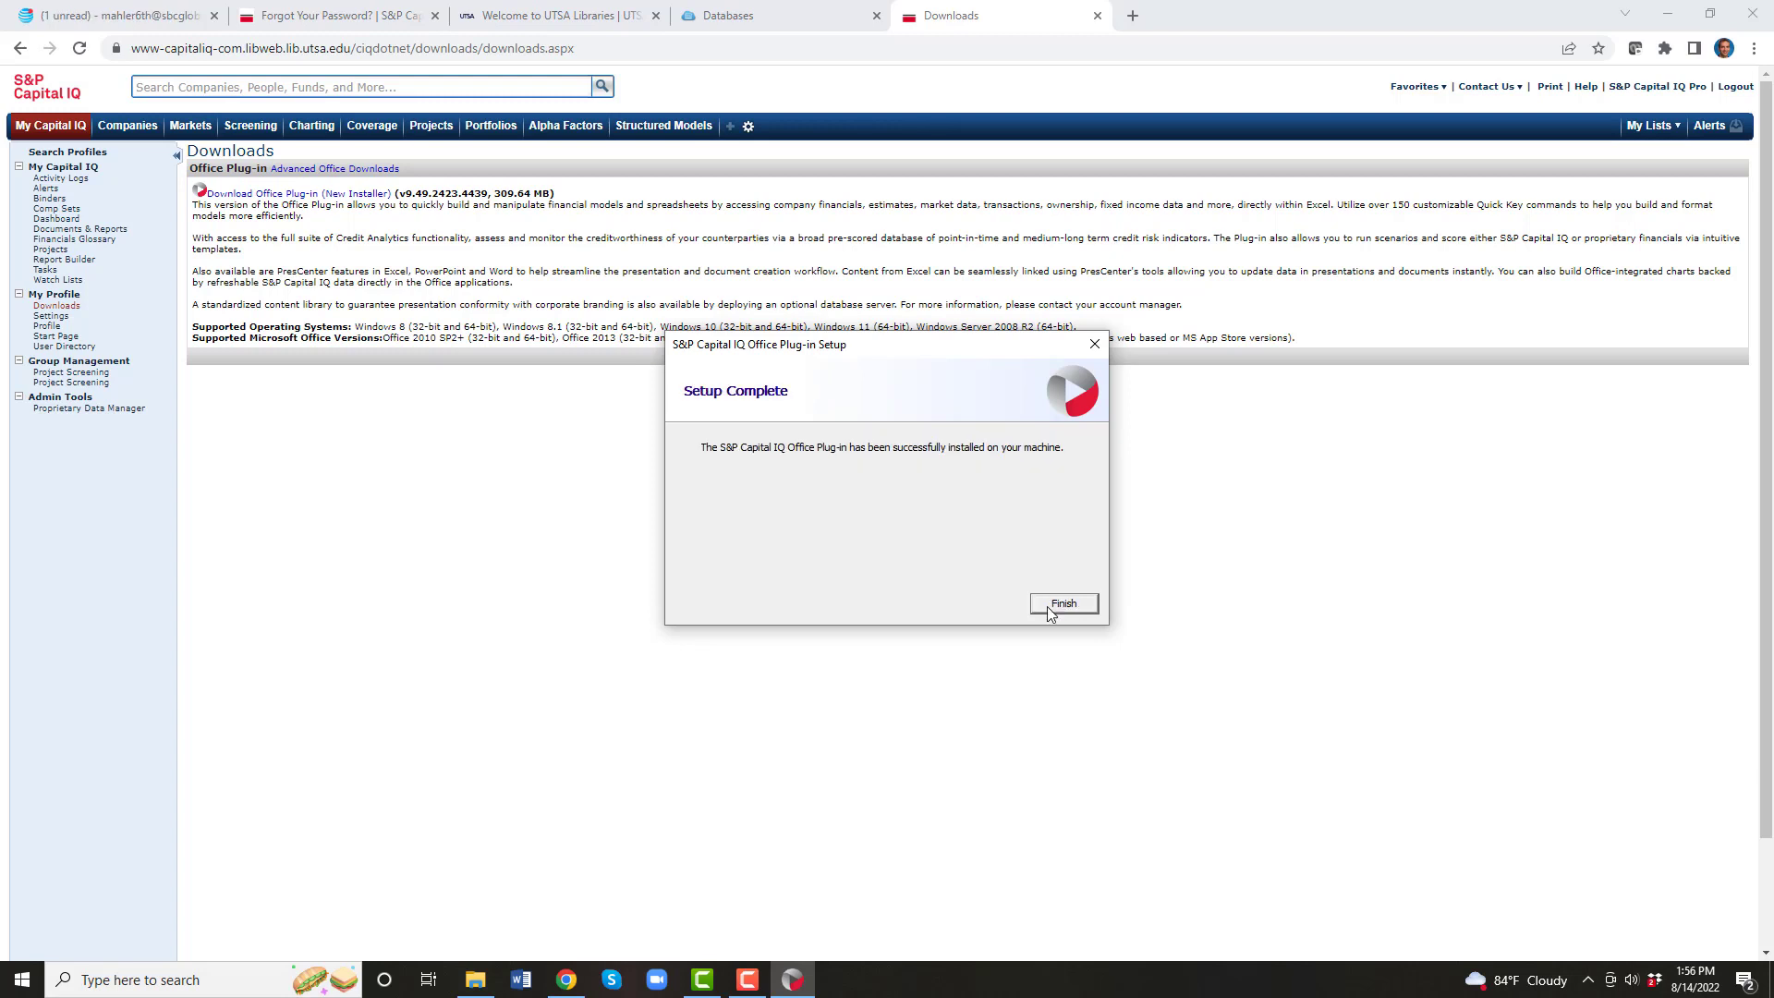
left_click(1063, 604)
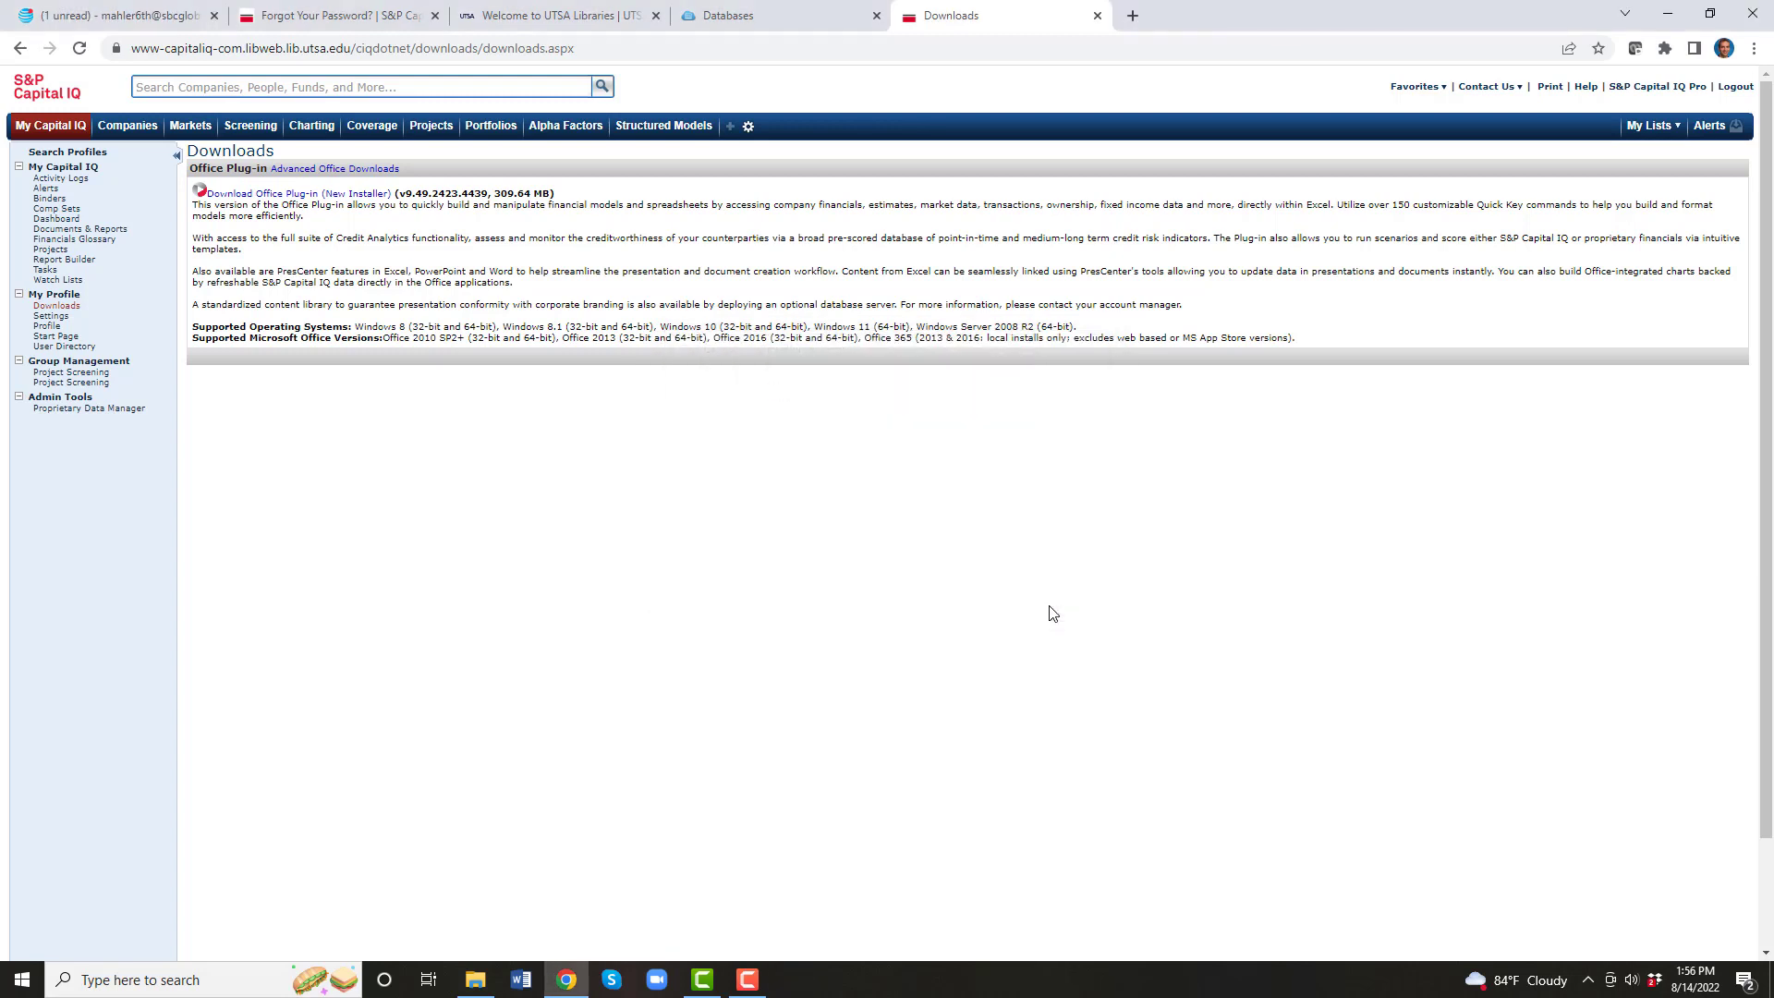
Step: Search Windows for 'excel' and launch Excel 2013
left_click(132, 985)
type("excel")
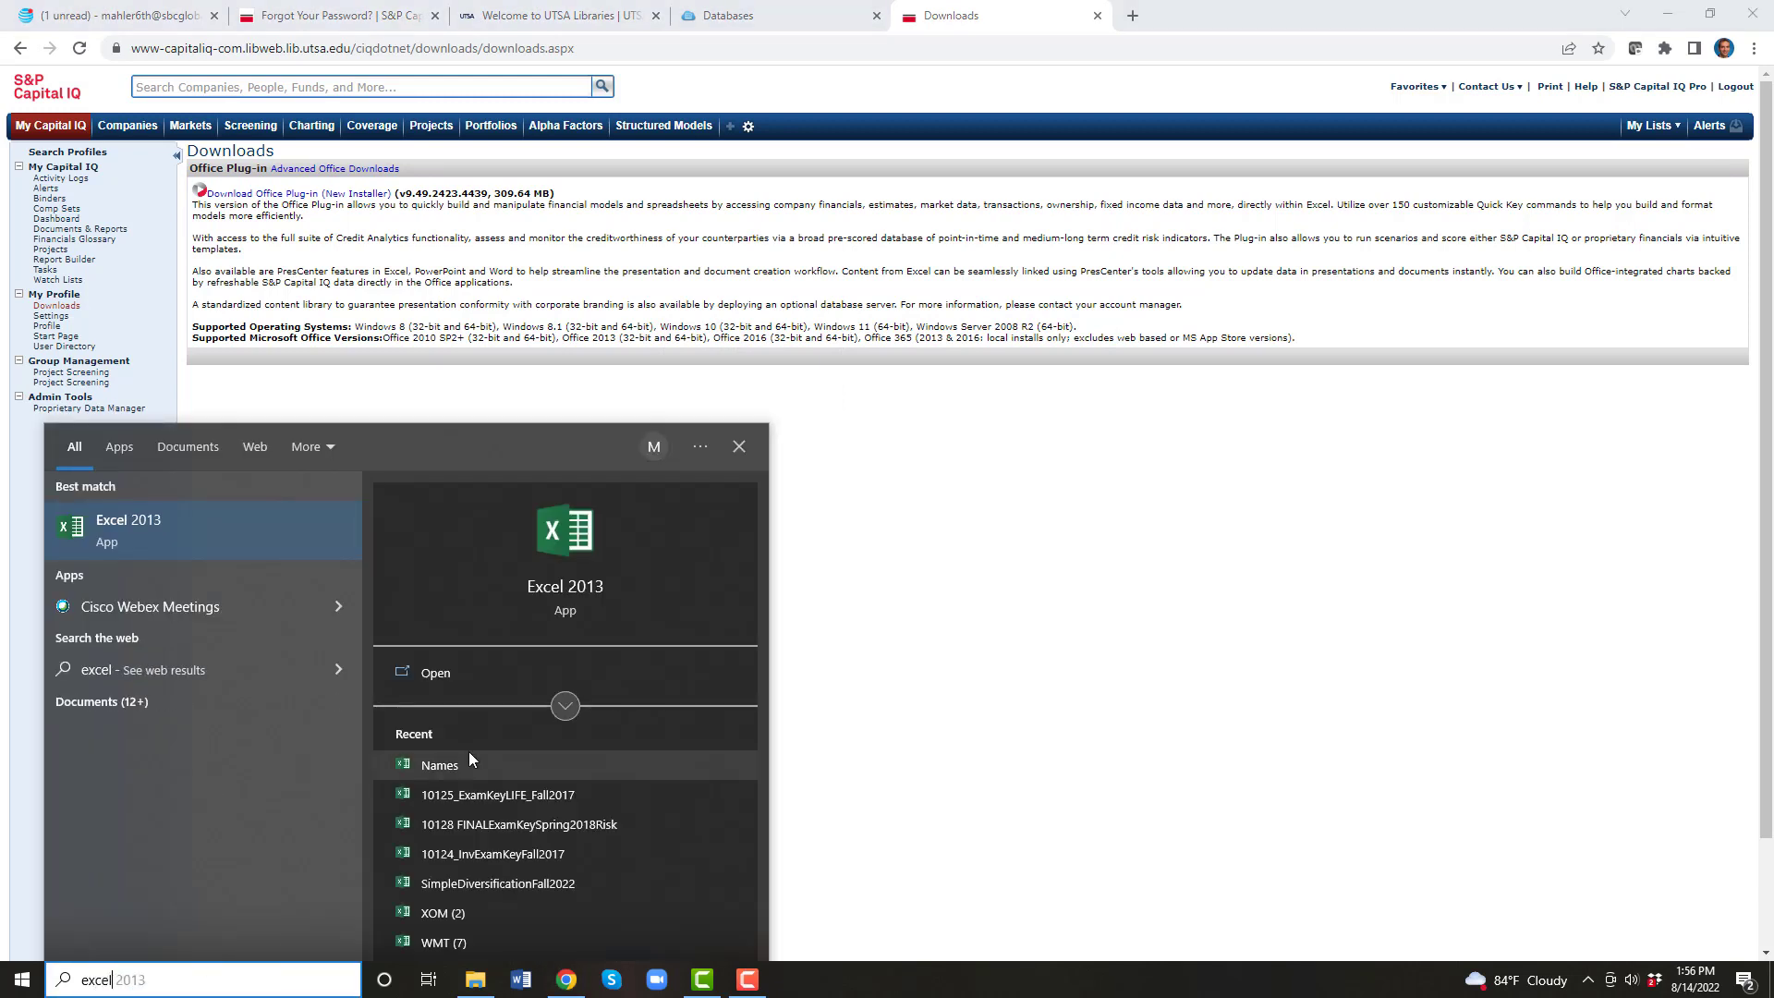
left_click(547, 591)
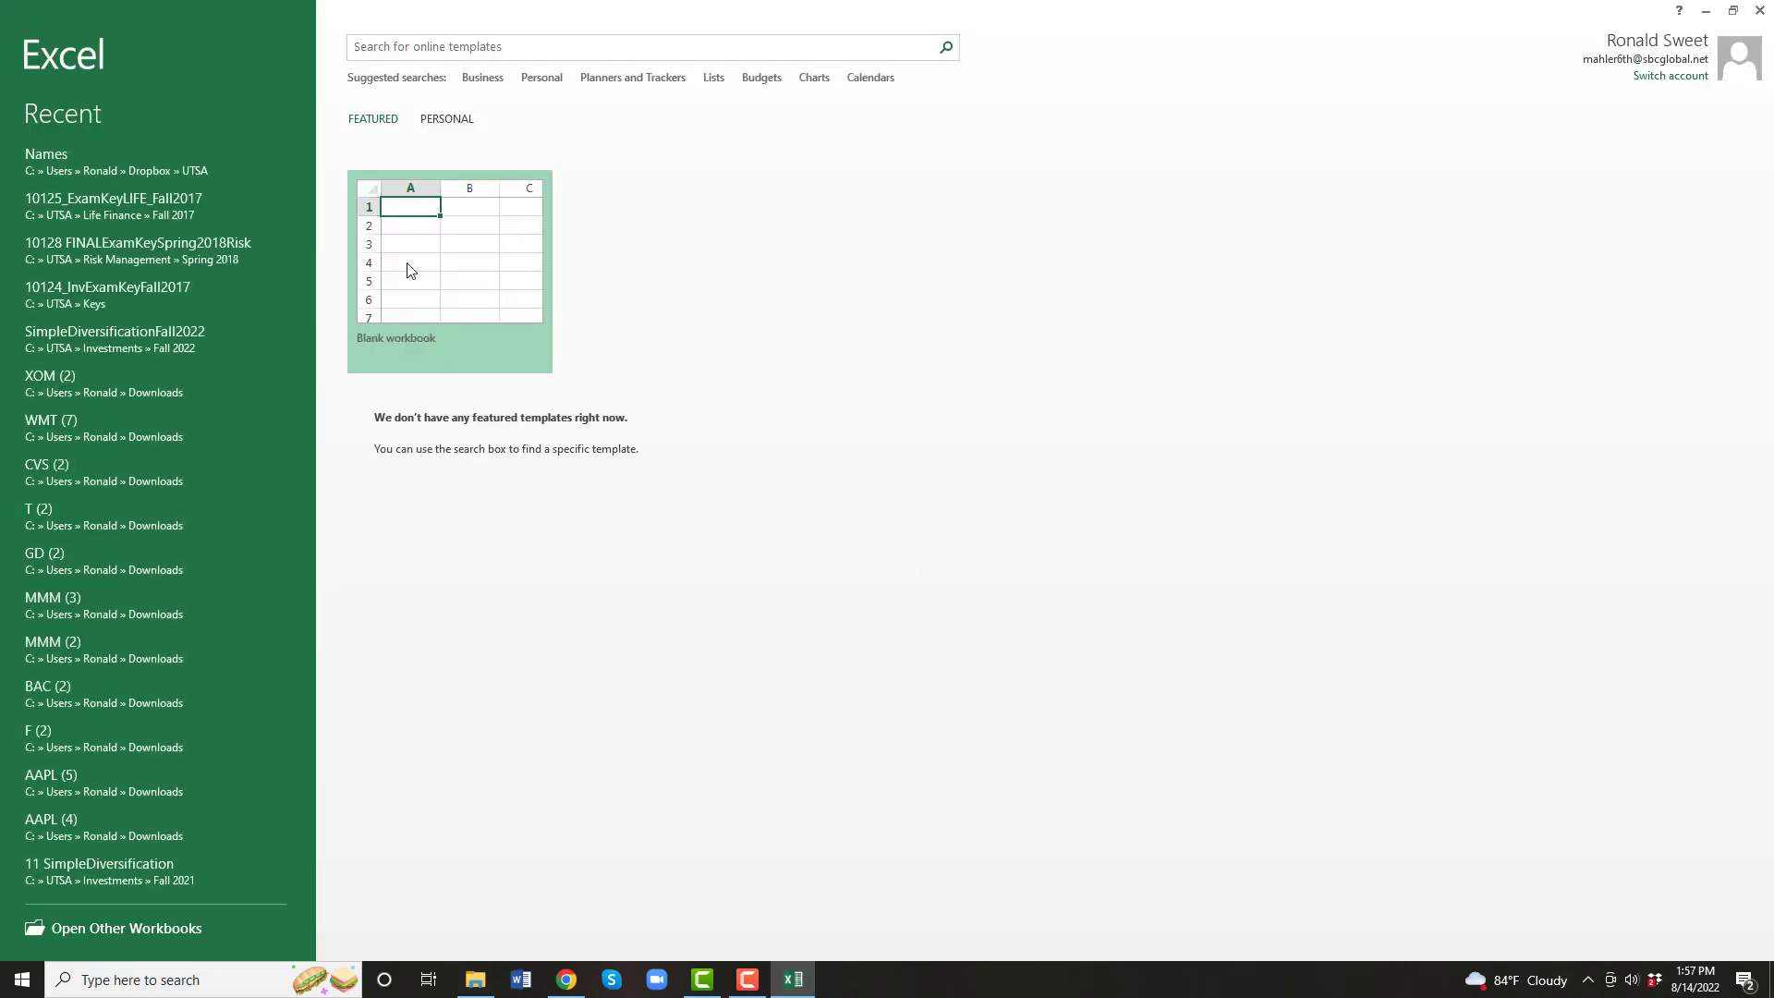
Step: Create a blank workbook and log the Capital IQ plug-in in with the account e-mail and password
left_click(411, 270)
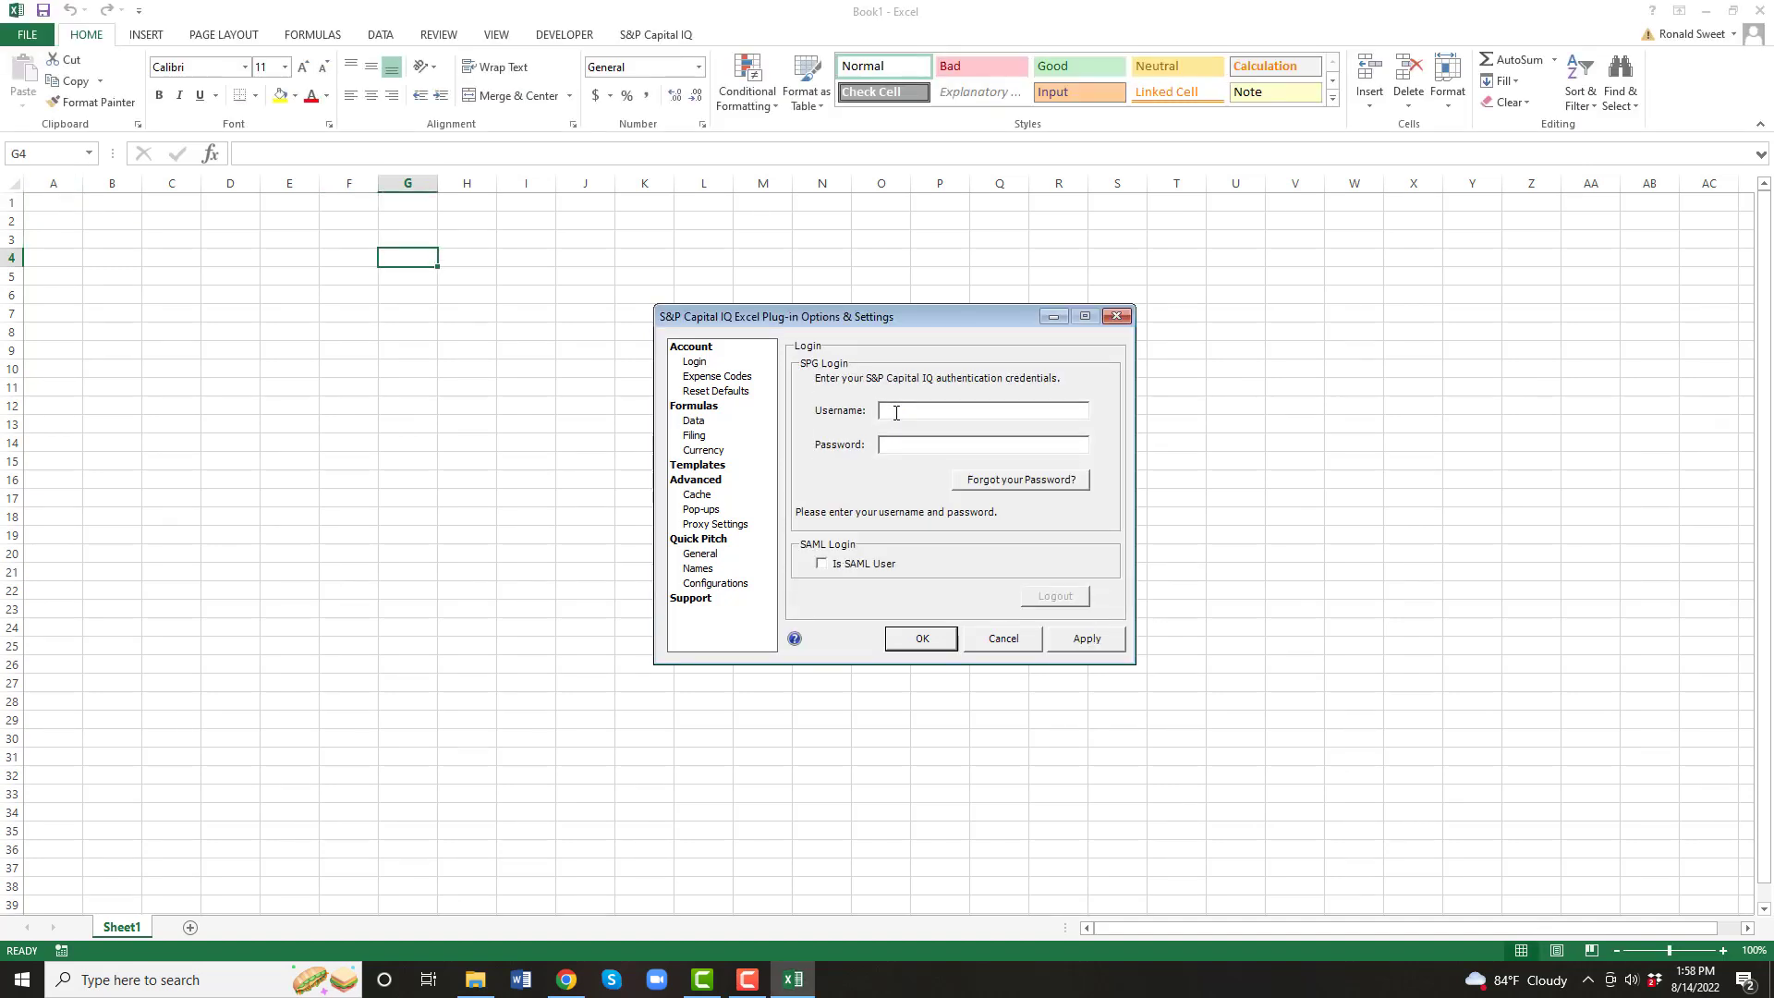
key("Tab")
type("***************")
left_click(920, 638)
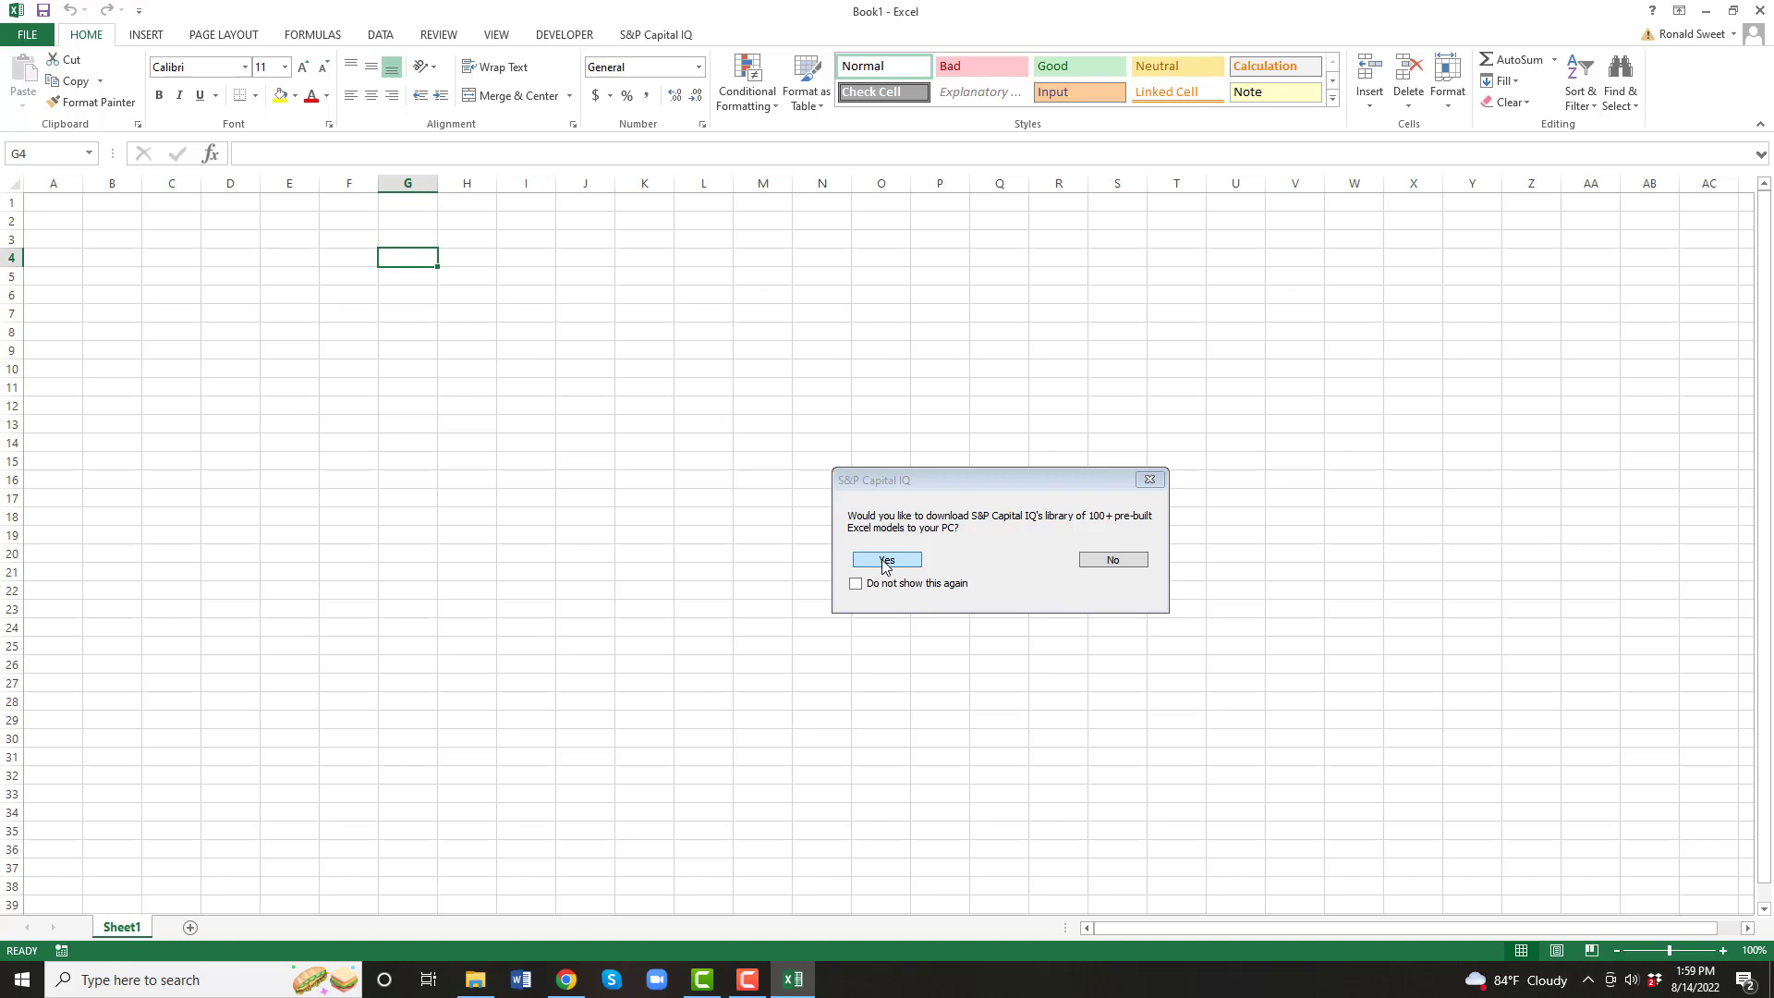
Step: Accept the pre-built model offer and download all S&P Capital IQ template categories
left_click(885, 561)
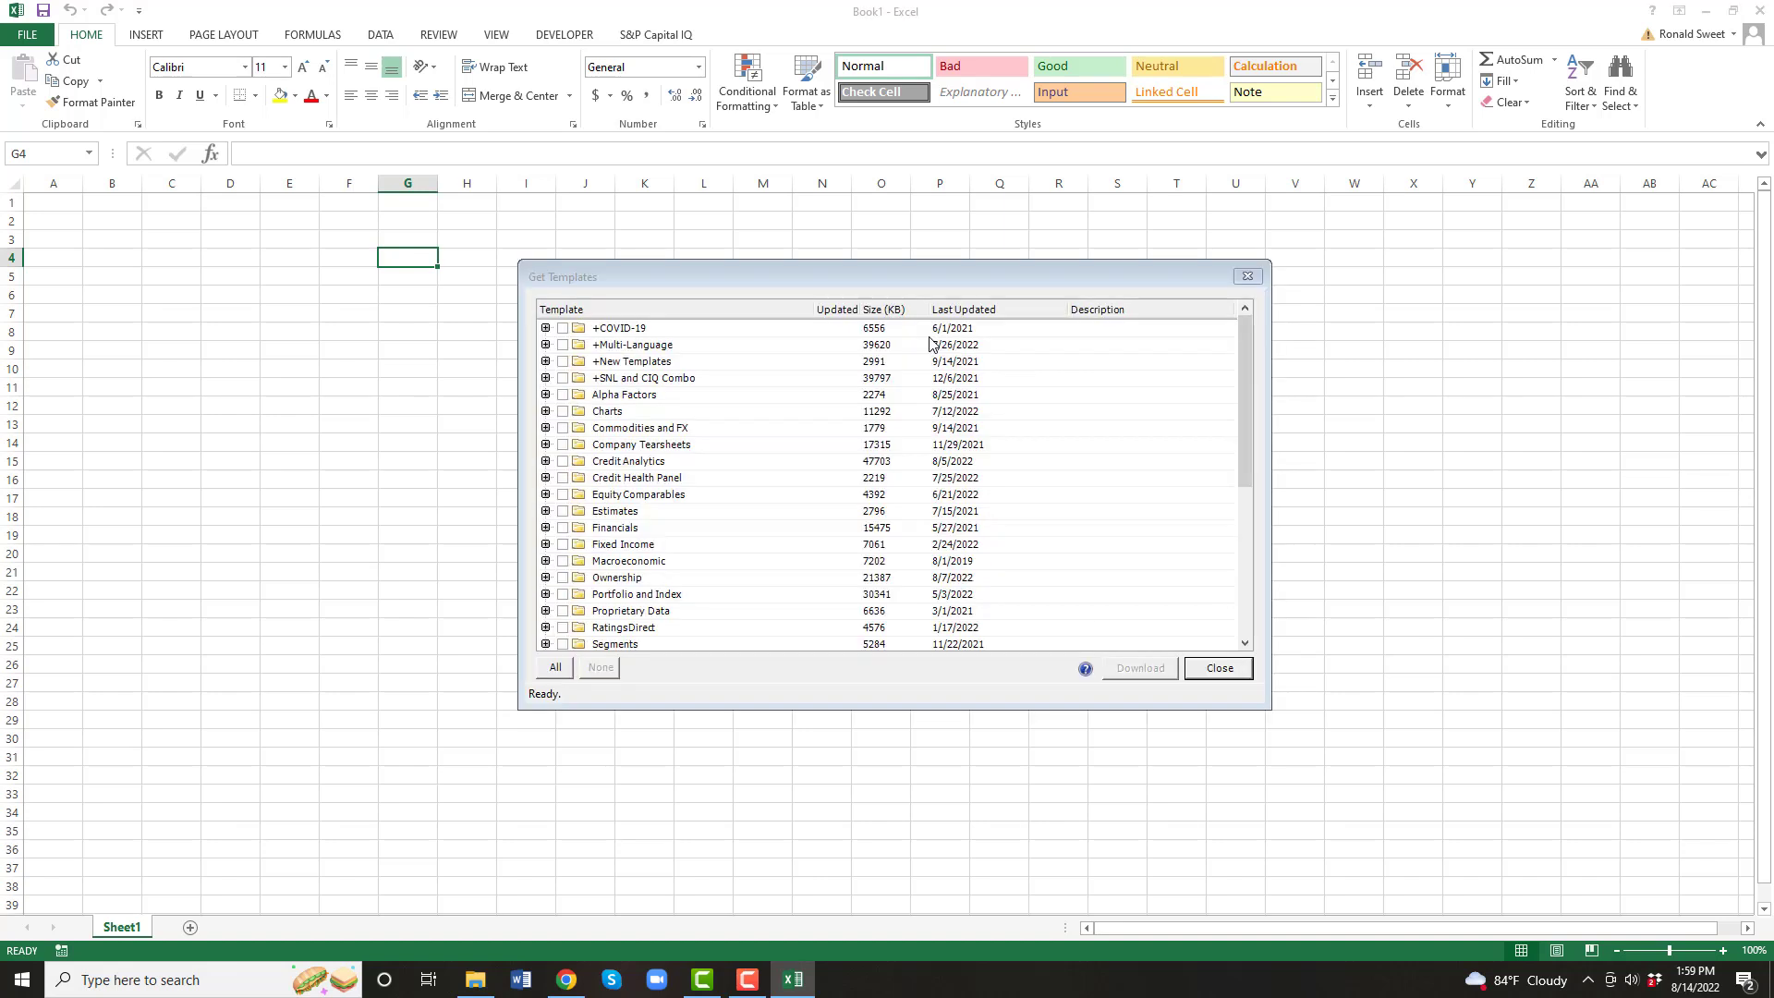
left_click(555, 667)
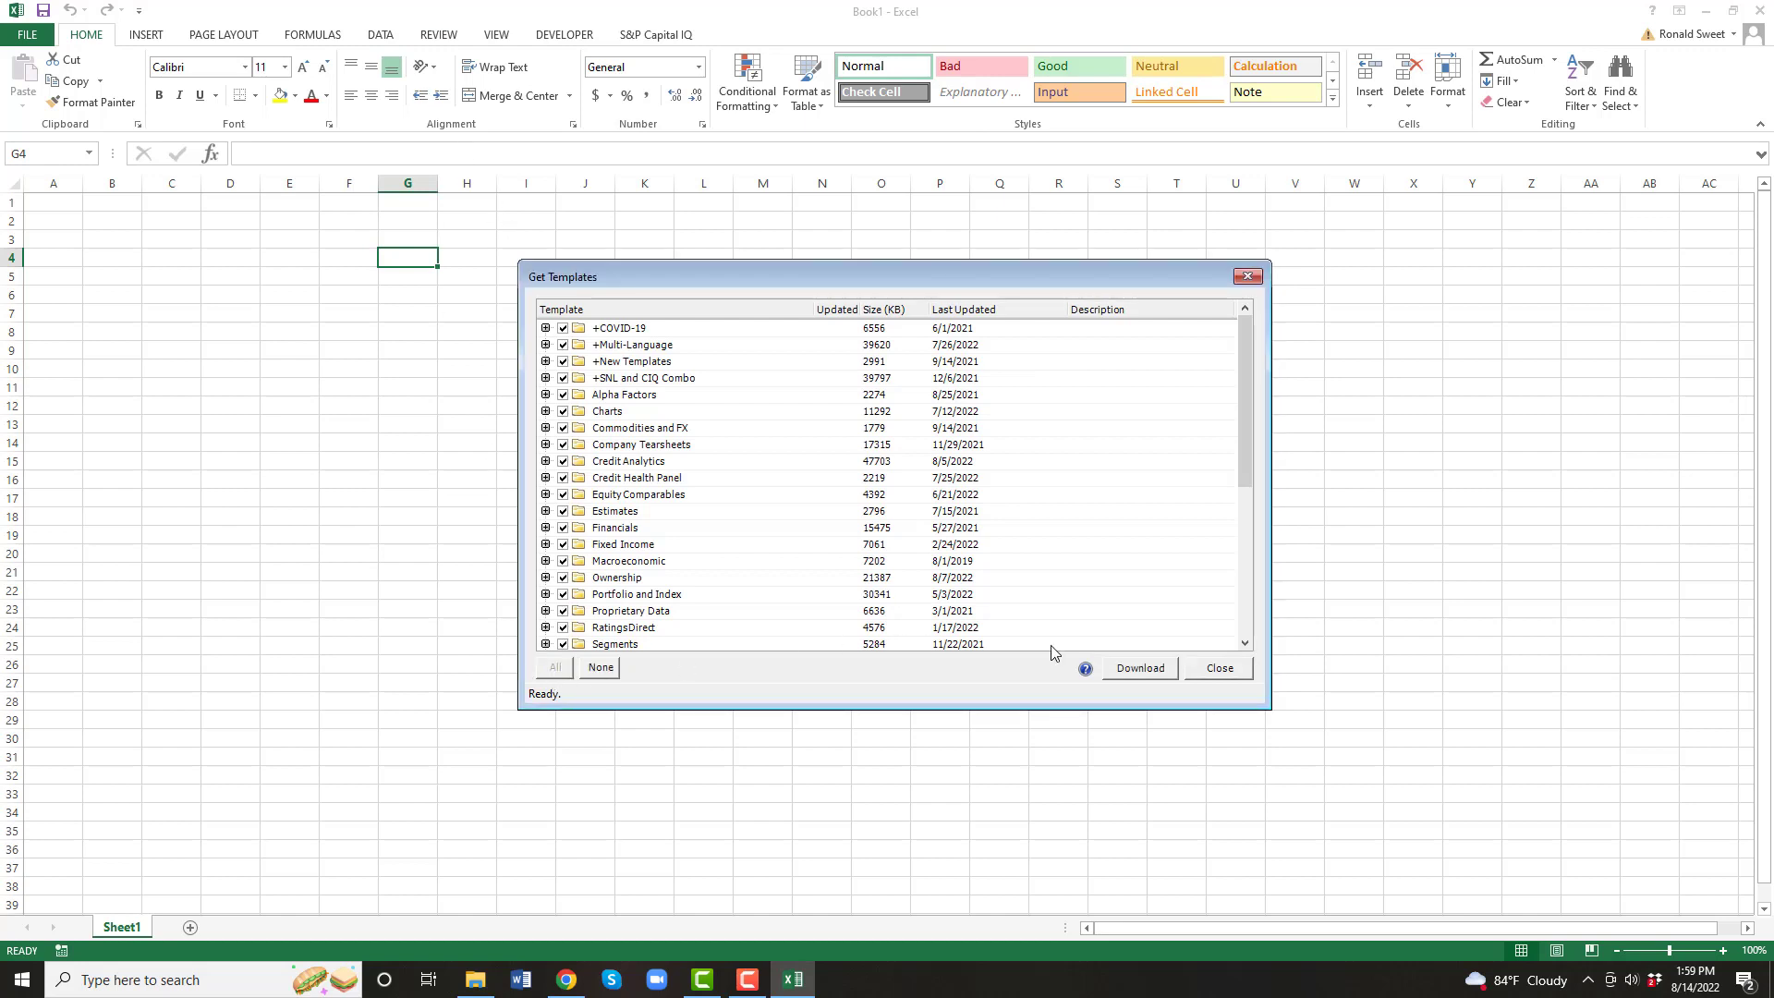
left_click(1138, 668)
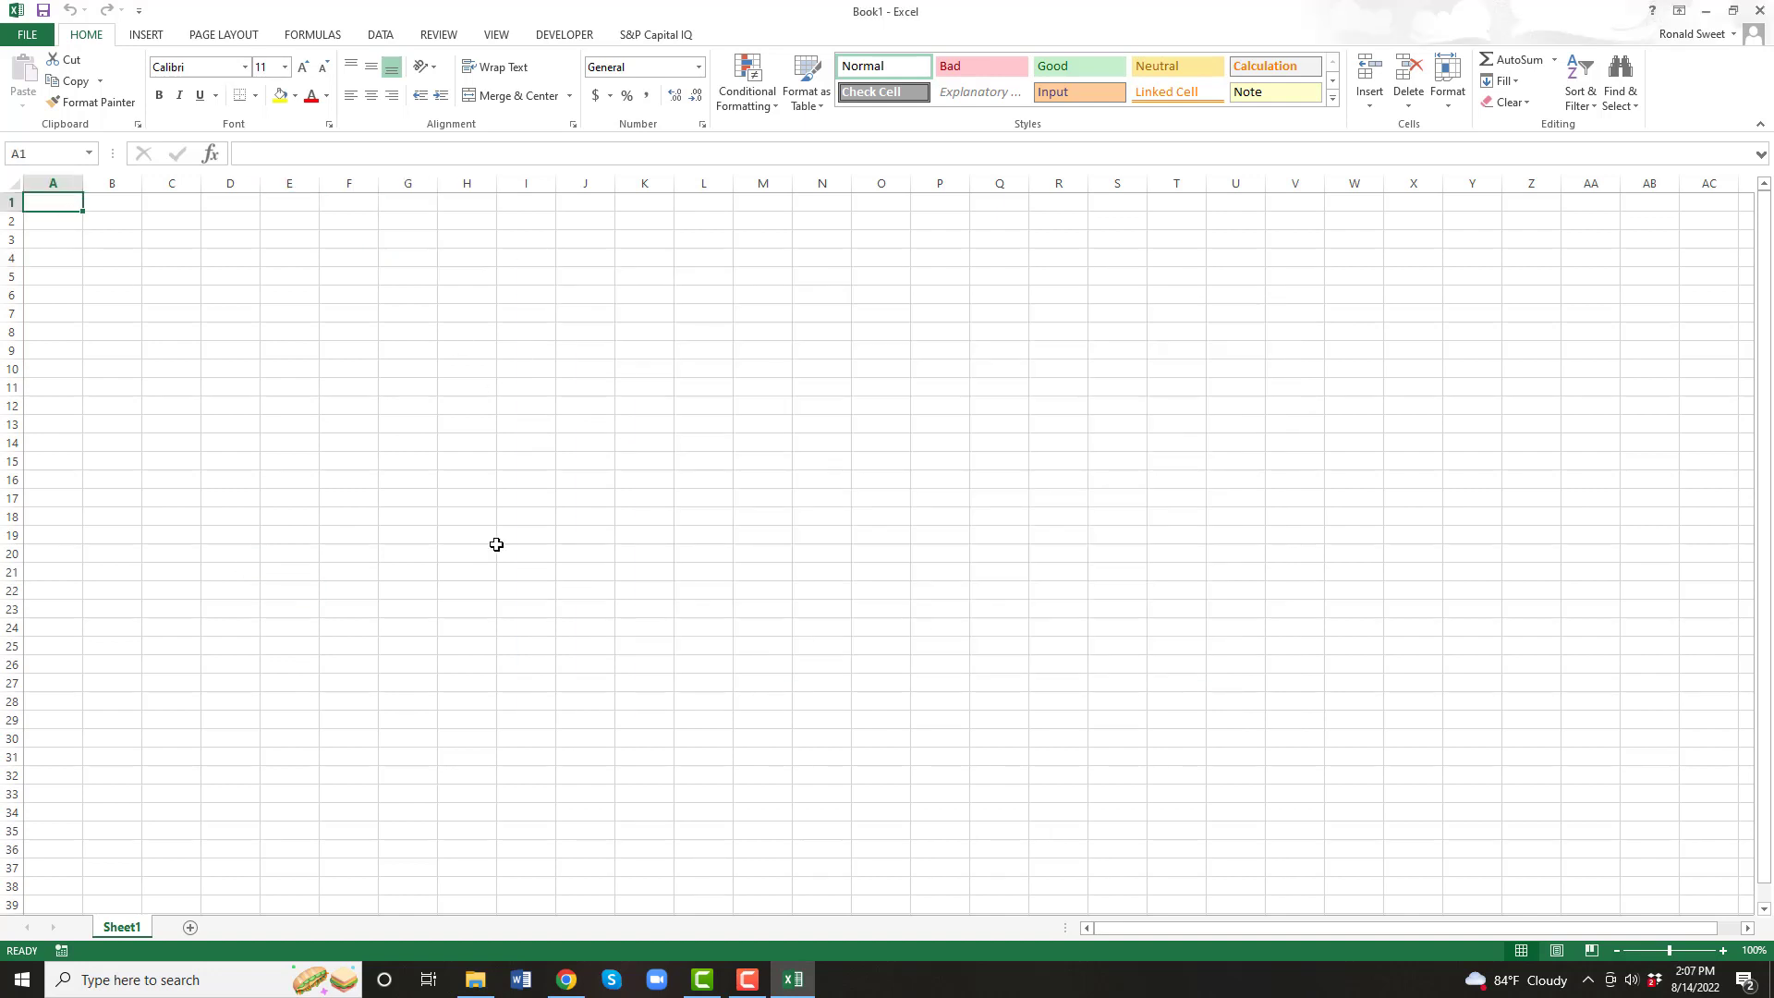
left_click(660, 39)
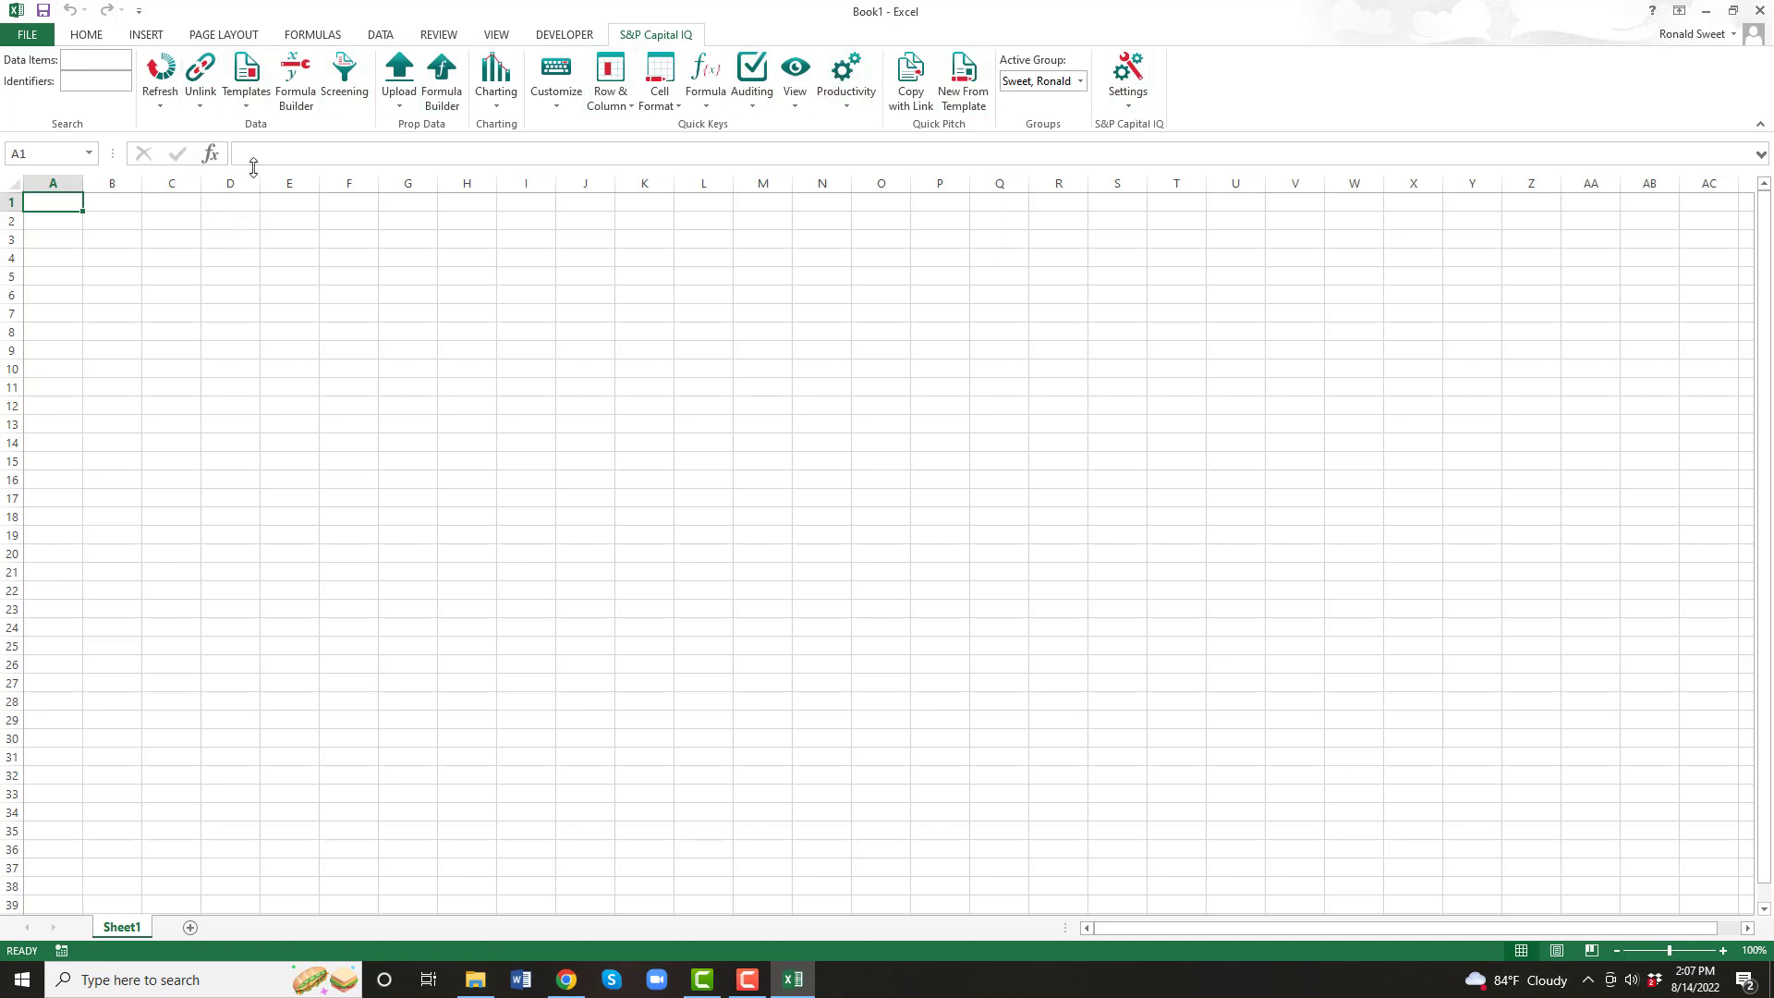
left_click(248, 109)
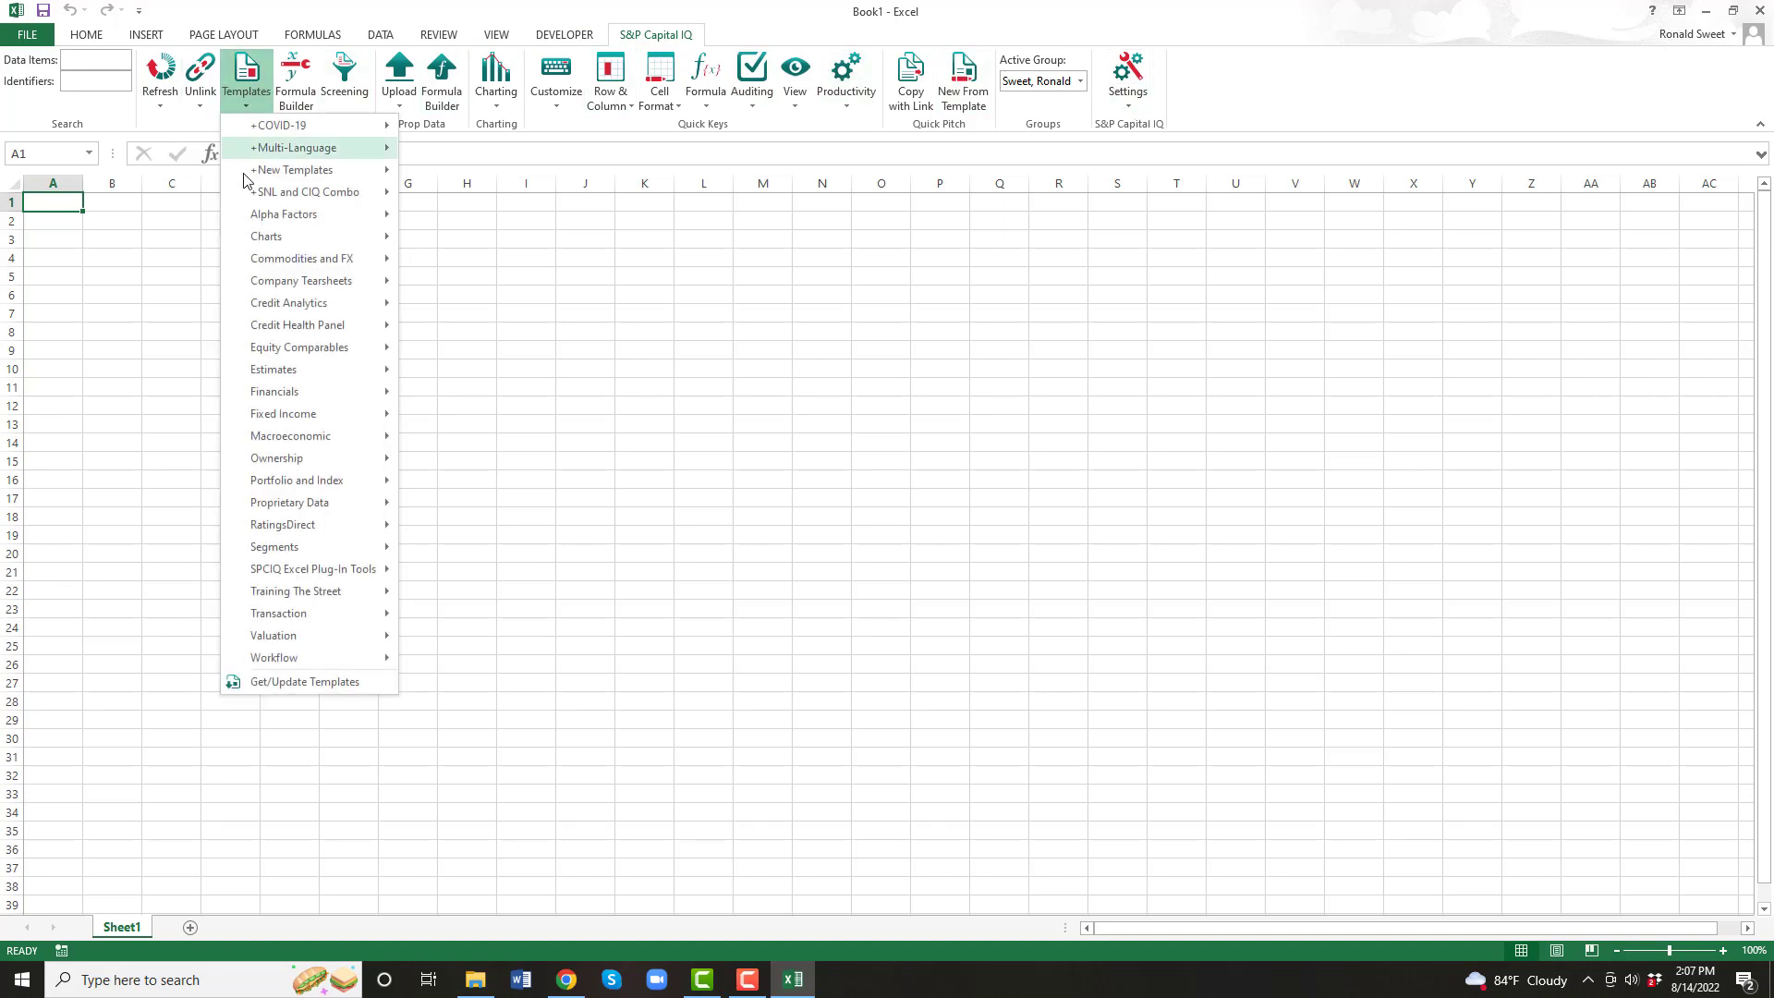
left_click(162, 462)
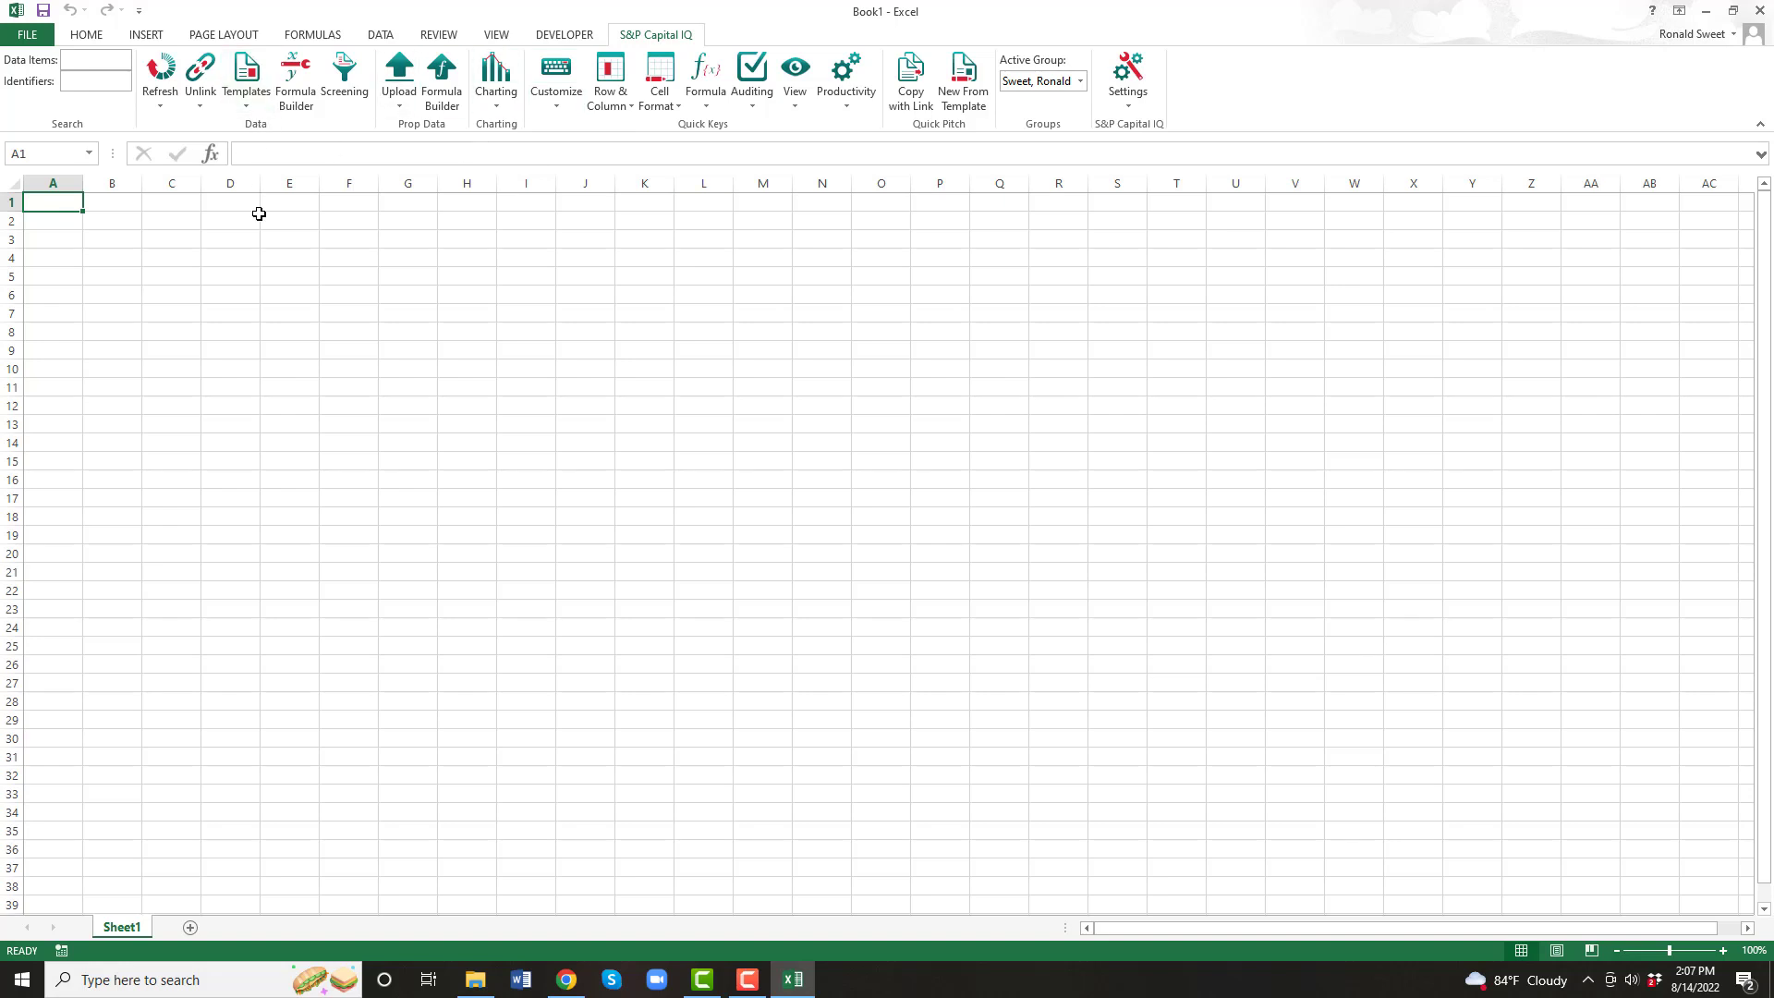
left_click(268, 347)
left_click(52, 201)
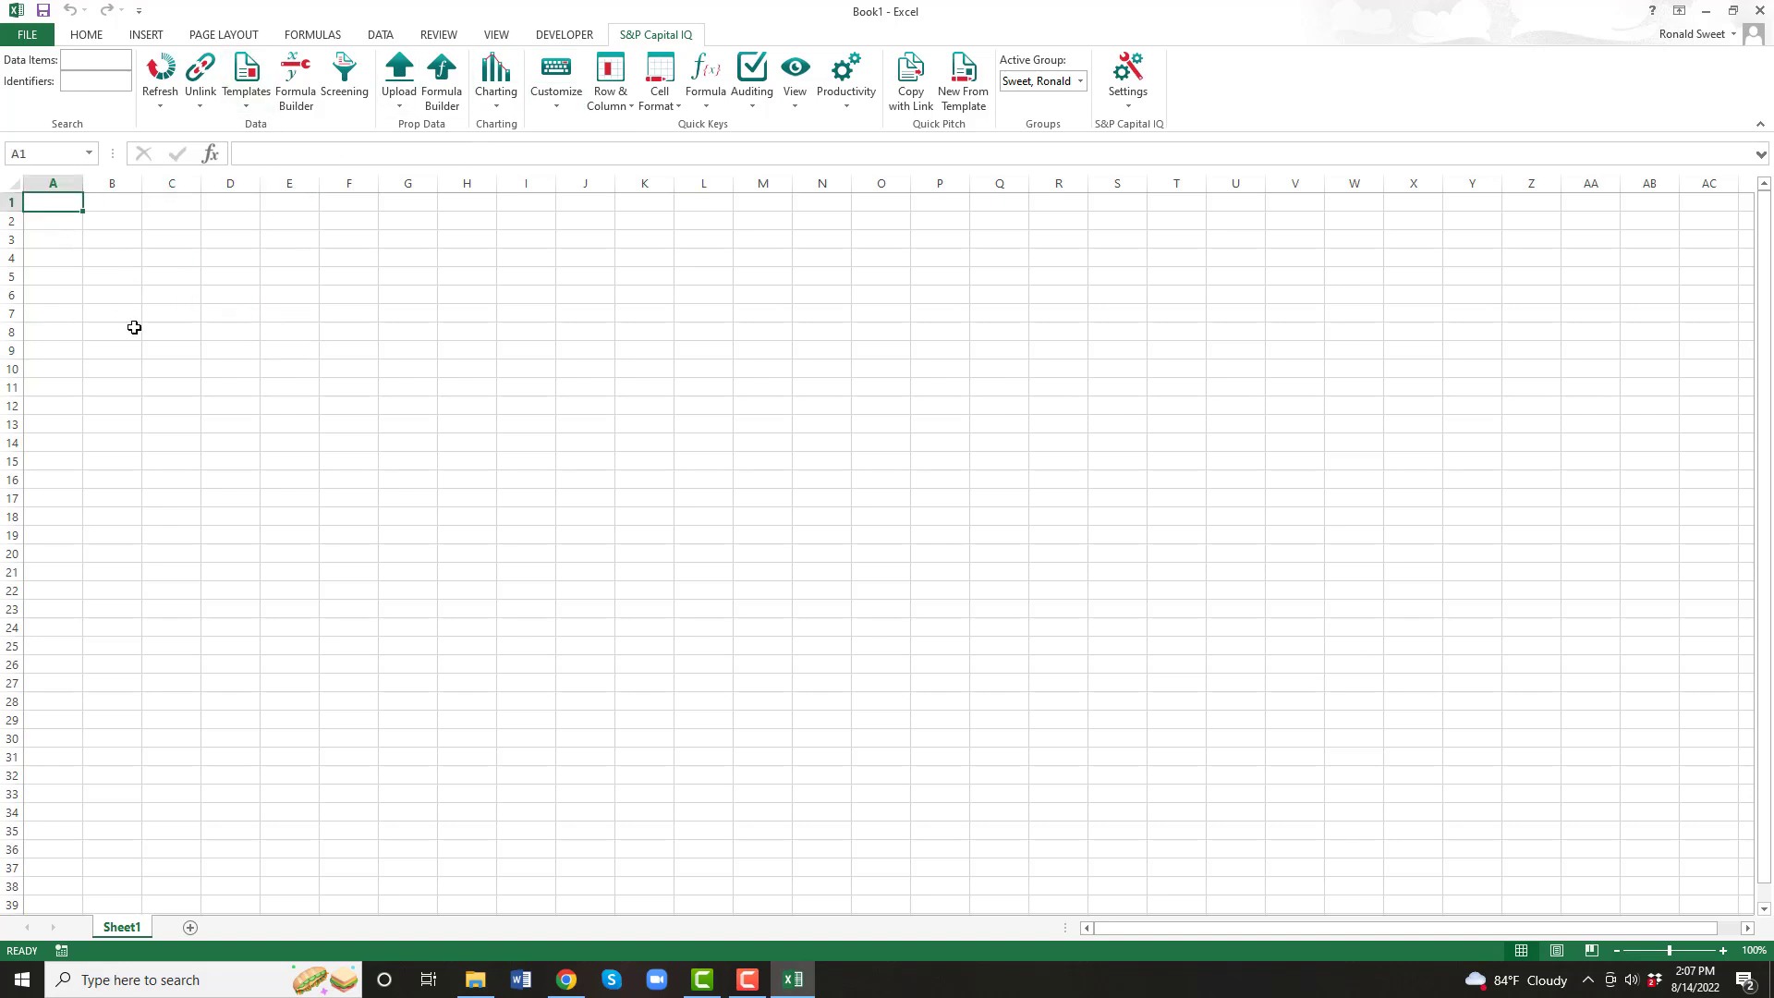